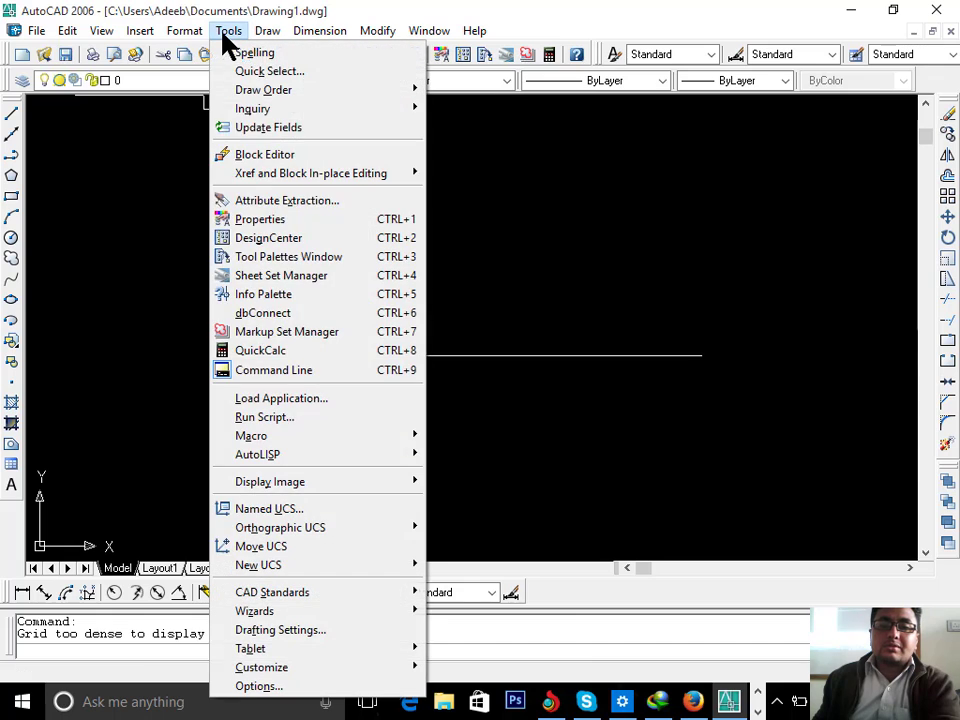
mouse_move(180, 35)
mouse_move(140, 33)
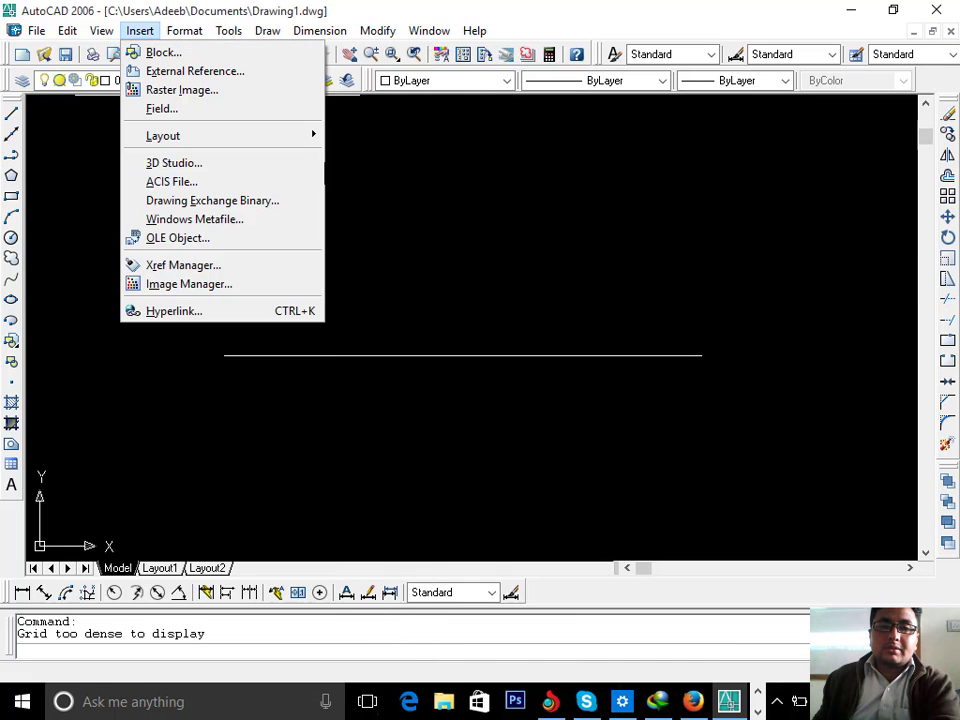
left_click(176, 163)
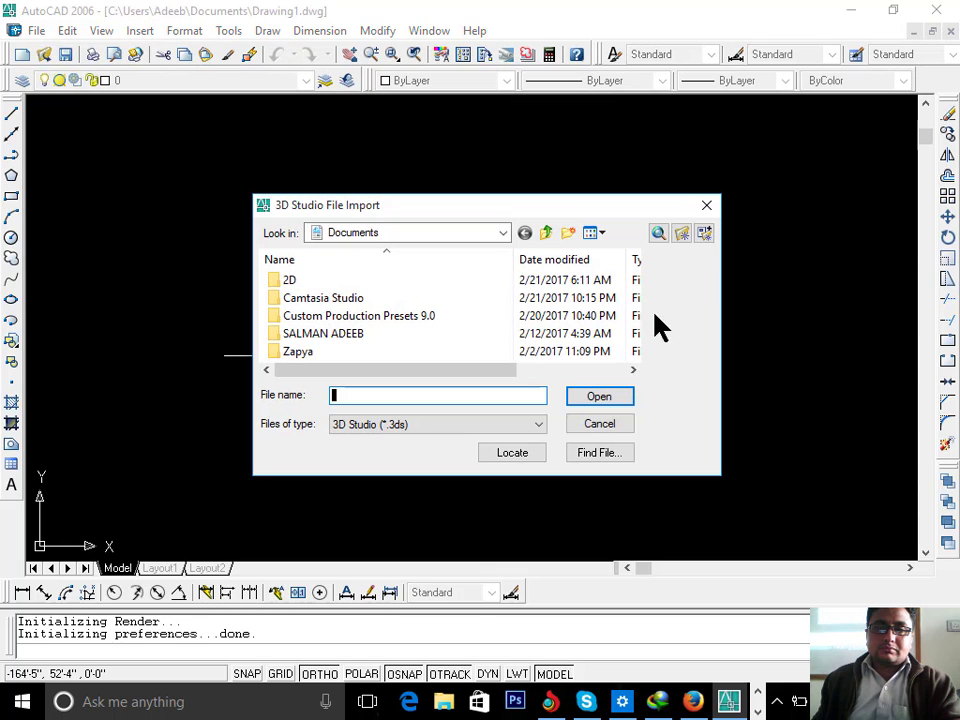
double_click(707, 205)
key("Escape")
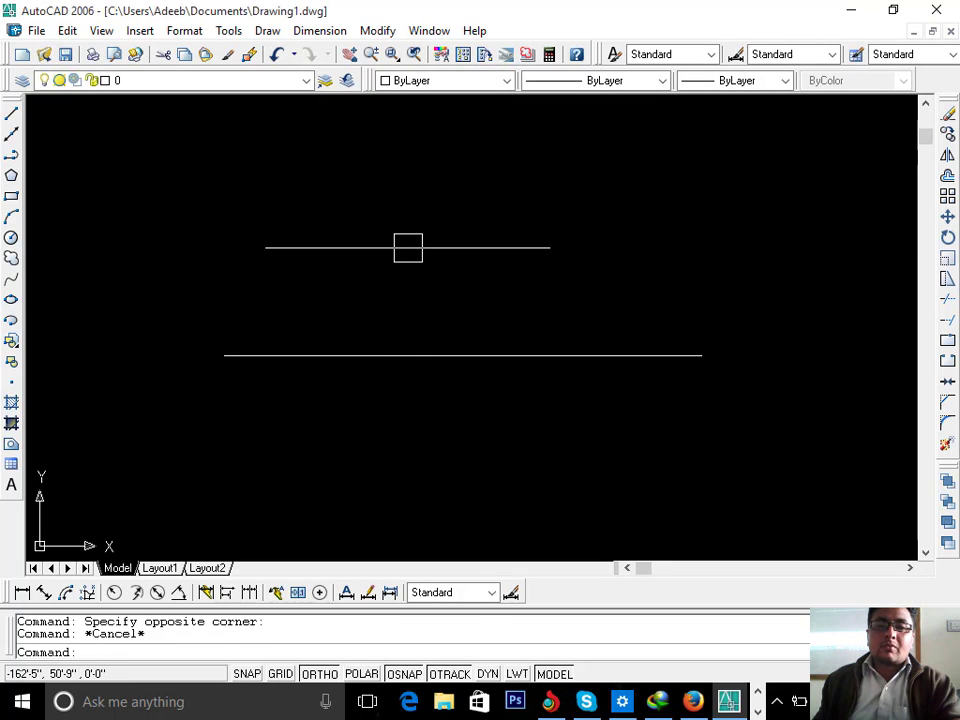
key("Escape")
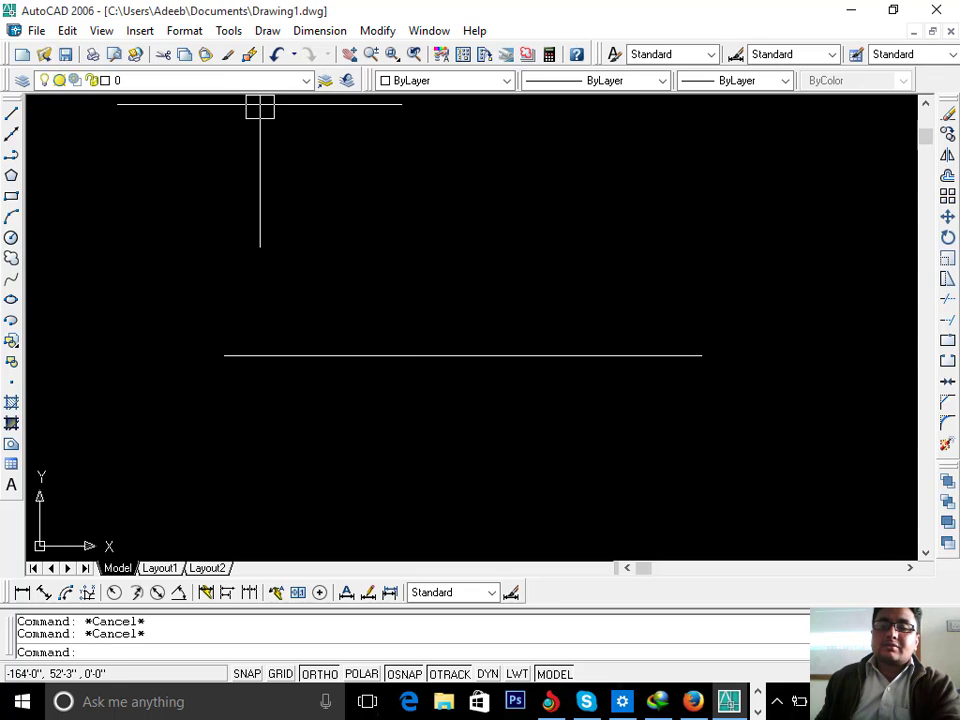
- Draw a Start, End, Direction arc from the horizontal line's left endpoint to its right endpoint, with the start tangent pointing straight down
left_click(268, 31)
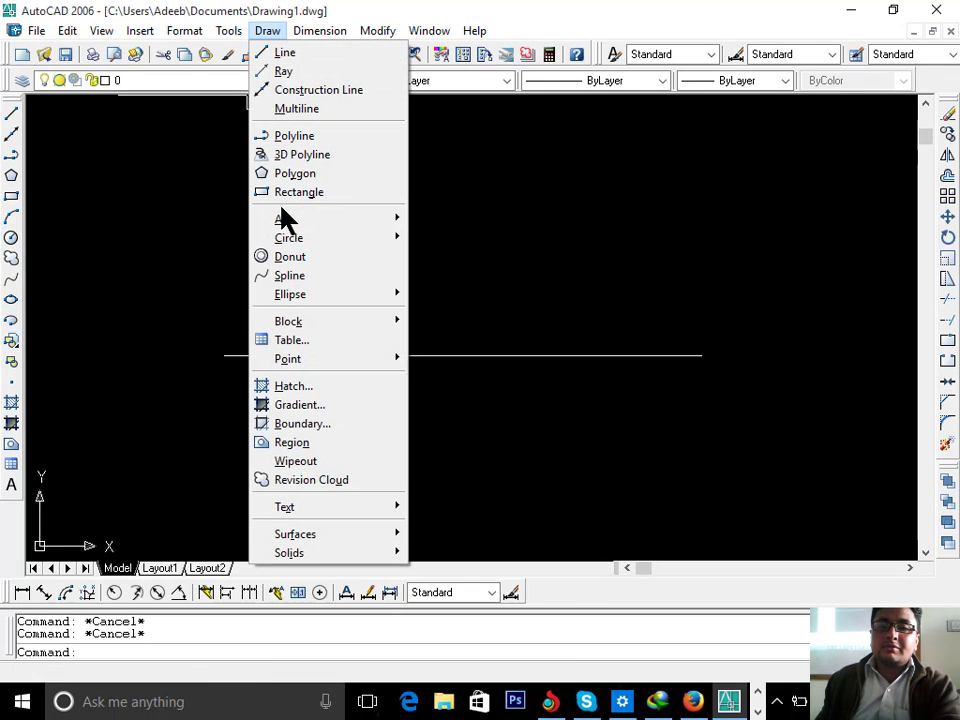
mouse_move(286, 230)
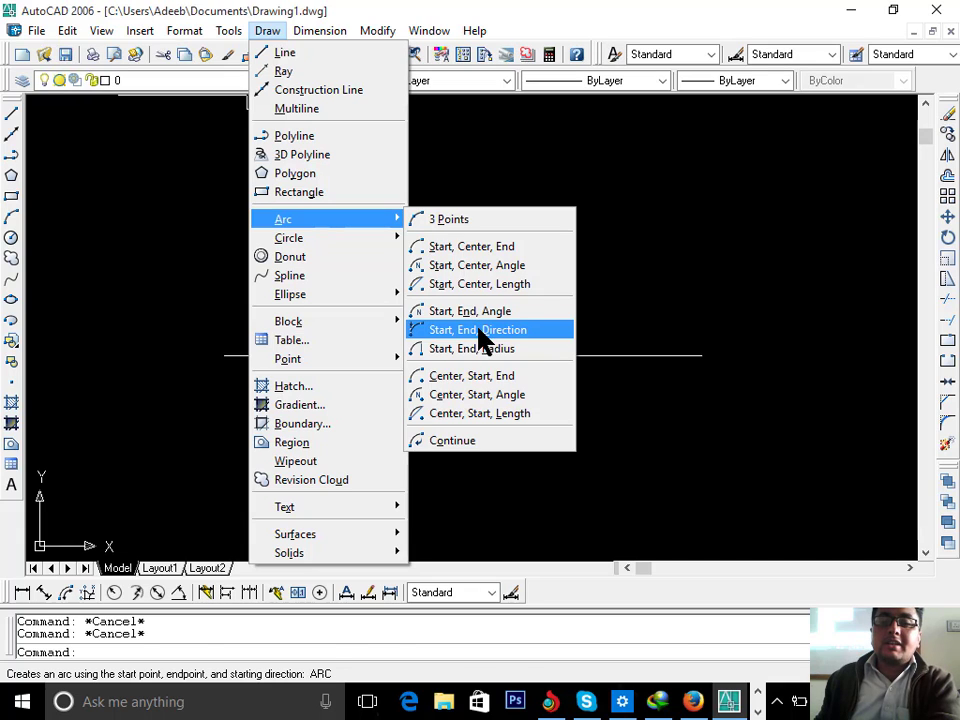
left_click(479, 333)
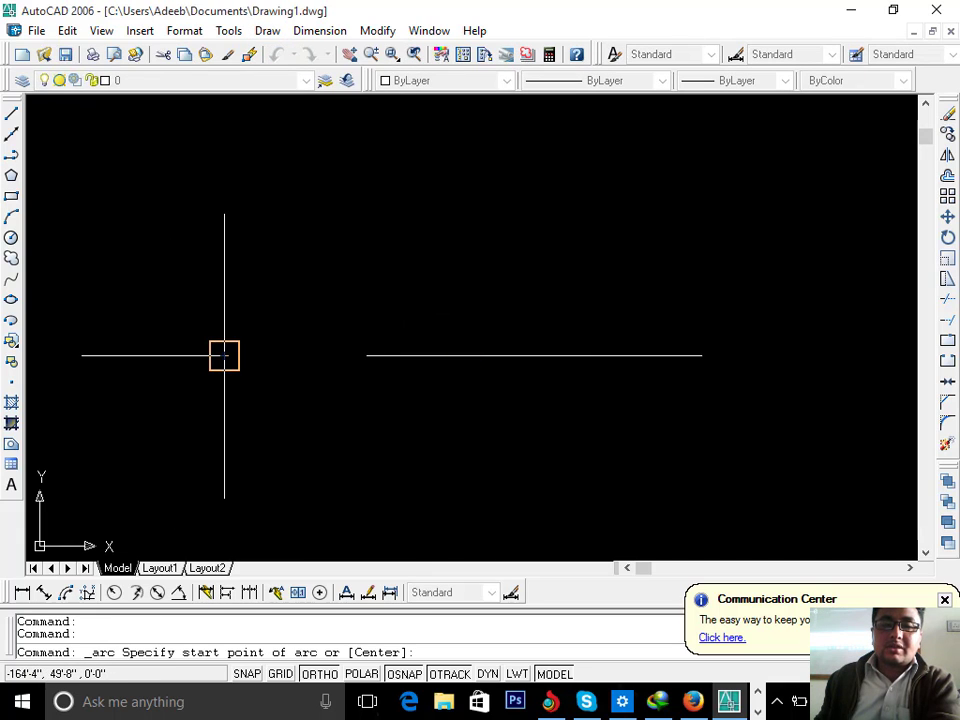
left_click(224, 355)
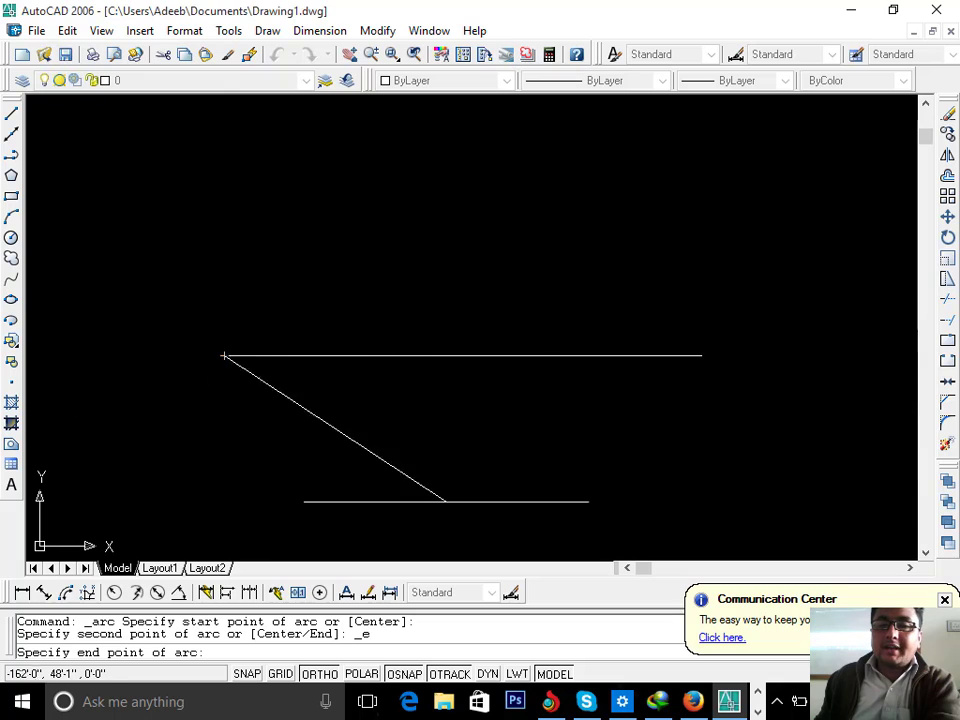
left_click(701, 355)
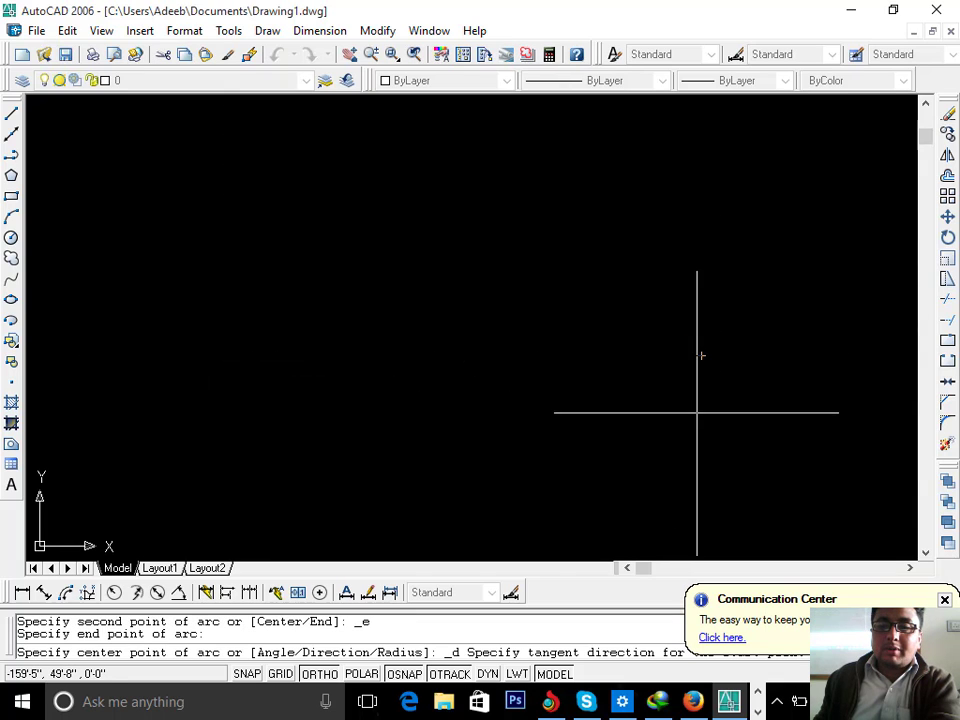
scroll(699, 507, "down", 4)
middle_click_drag(699, 508, 651, 253)
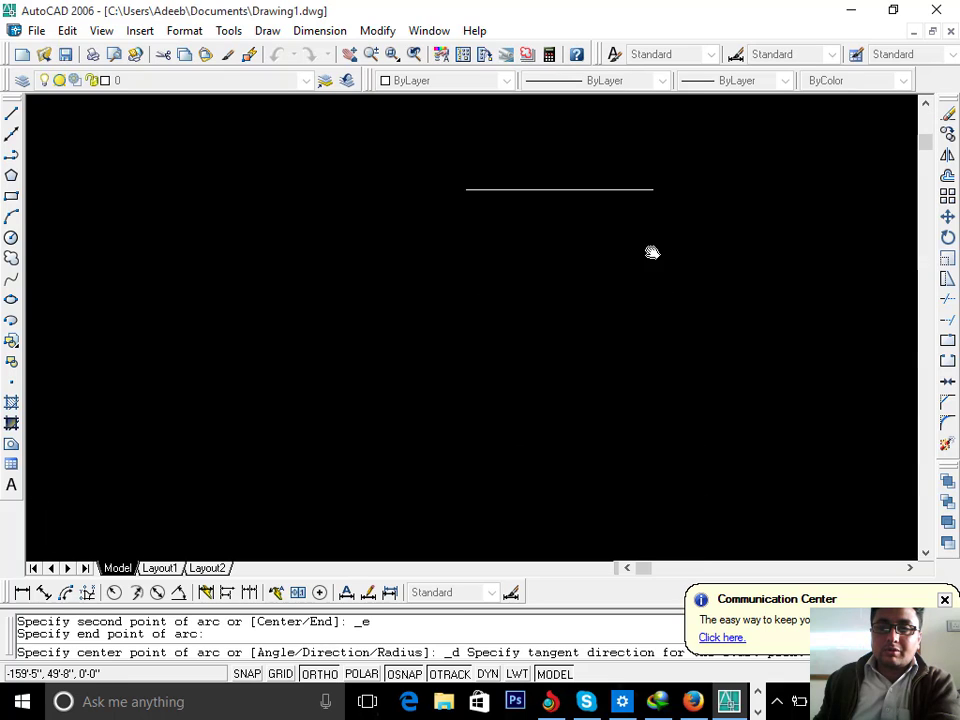
left_click(660, 360)
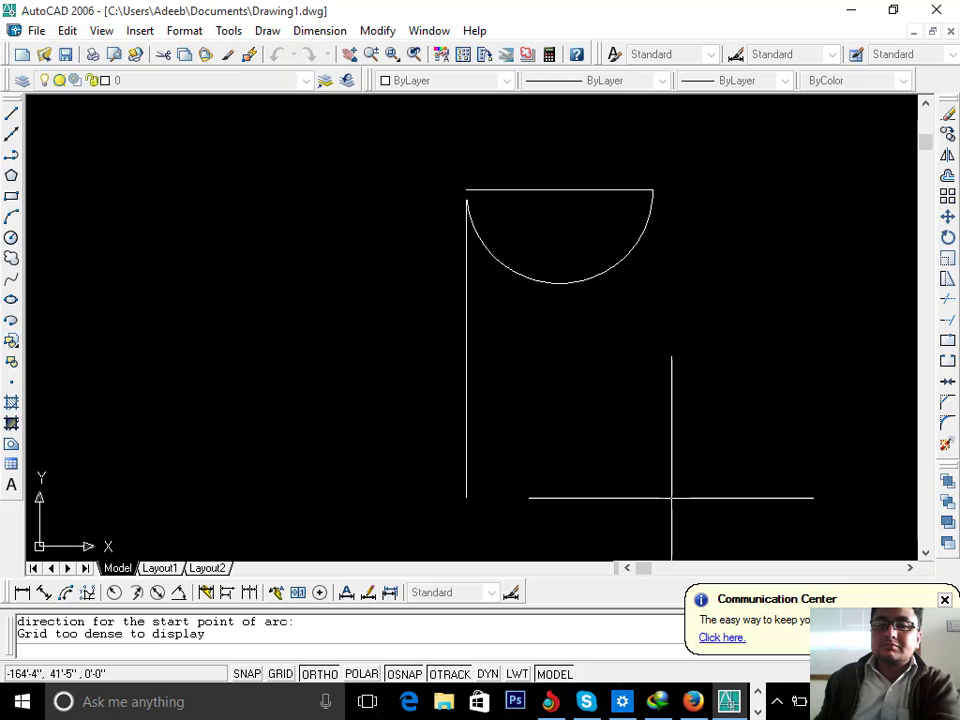
left_click(671, 488)
middle_click_drag(654, 452, 672, 552)
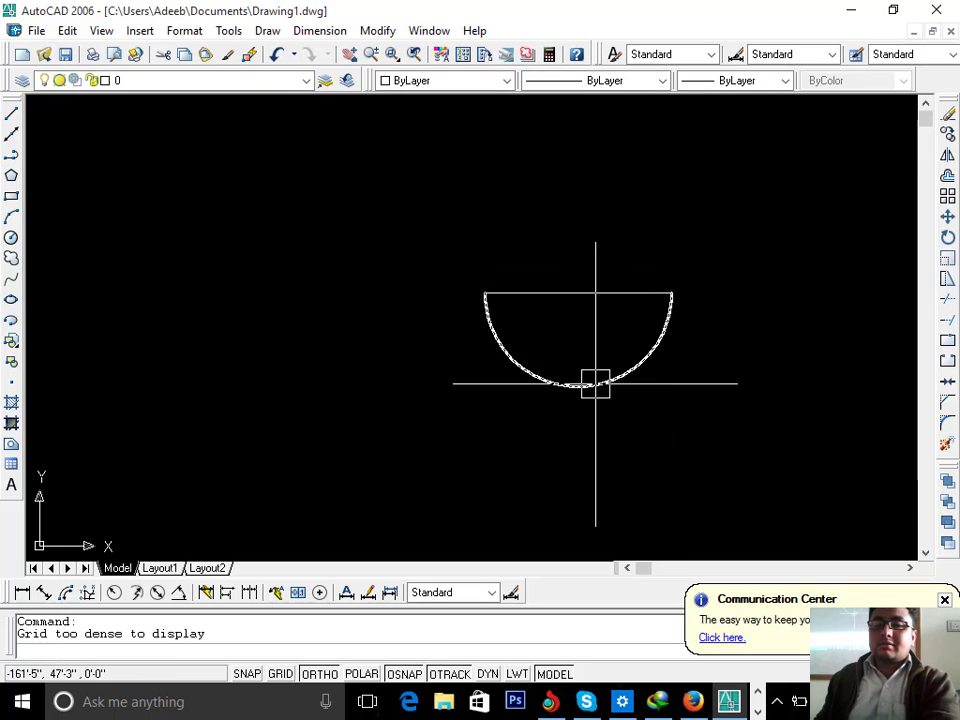
- Erase the semicircular arc below the horizontal line
left_click(595, 384)
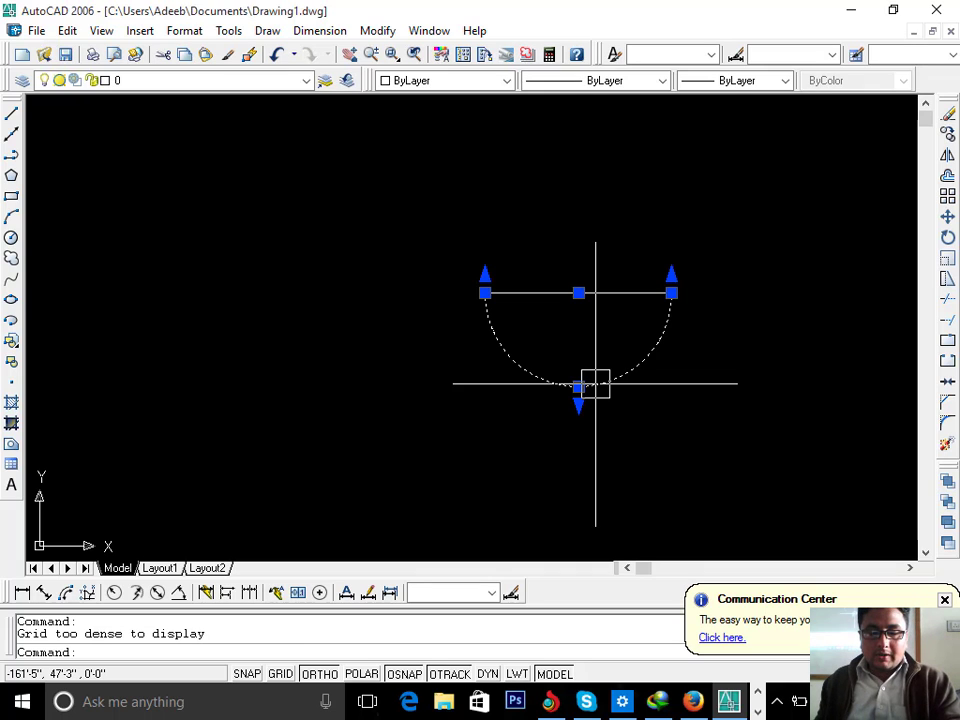
type("e")
key("Return")
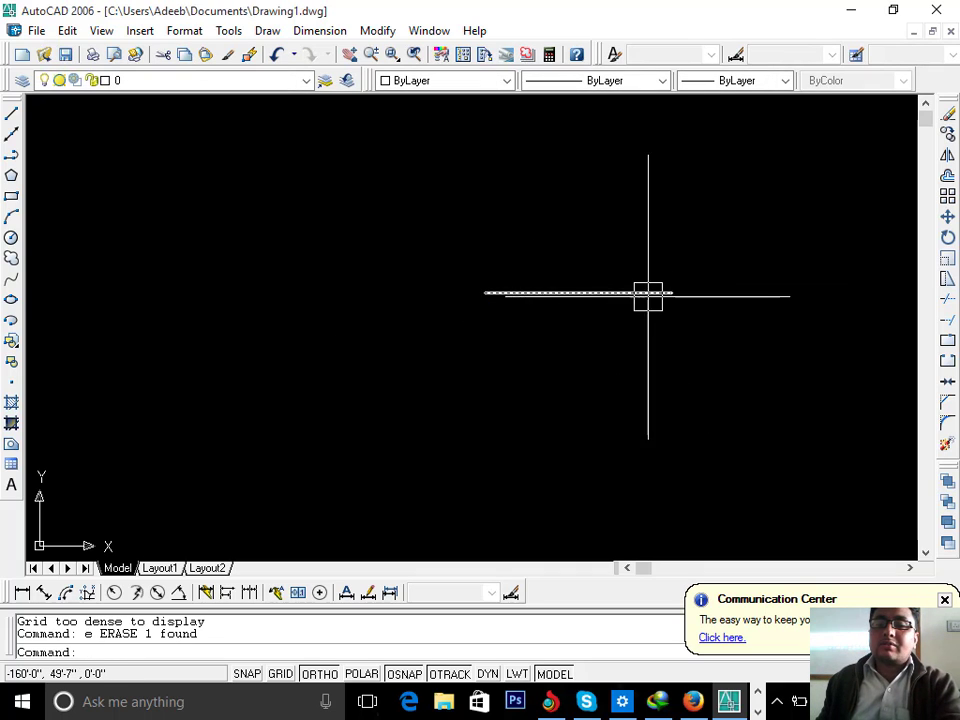
- Draw a Start, End, Direction arc from the line's right endpoint to its left endpoint, with the start tangent pointing straight up
left_click(267, 31)
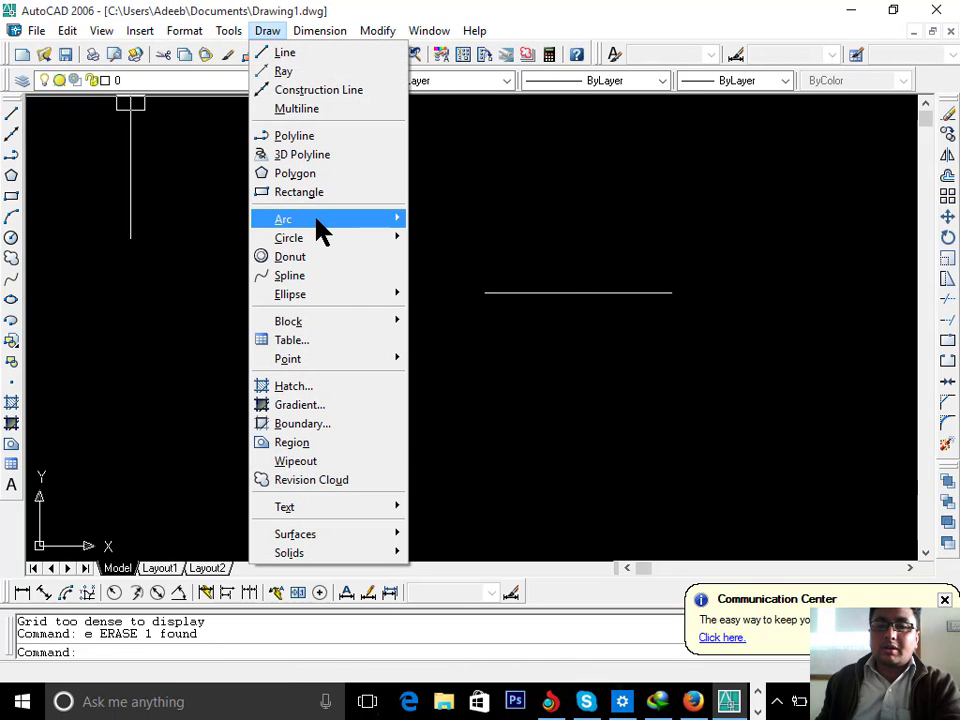
mouse_move(315, 221)
left_click(468, 330)
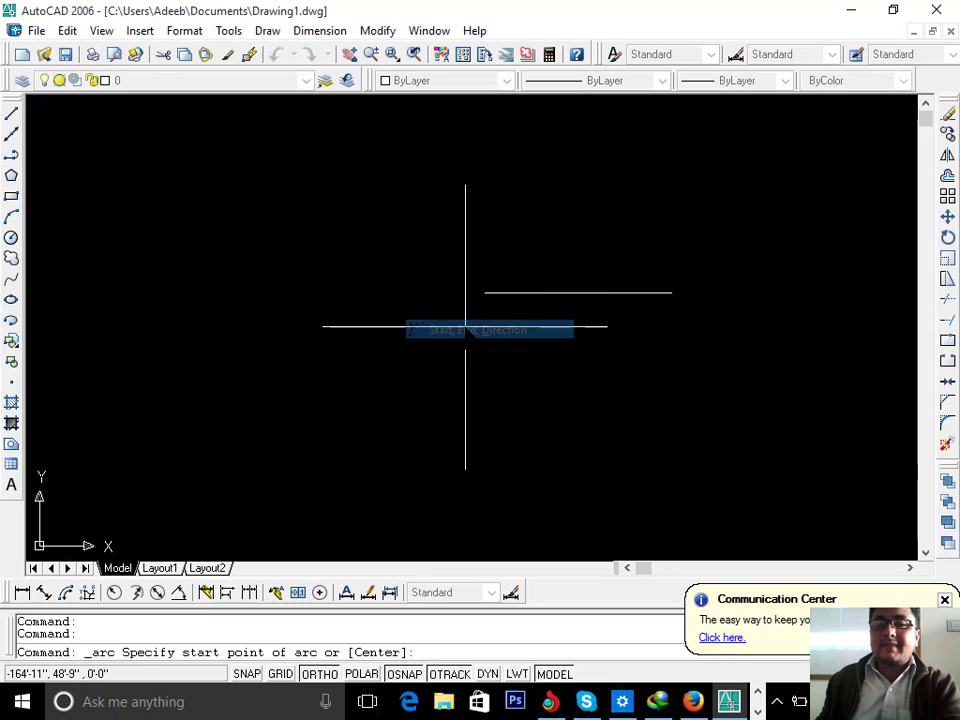
left_click(671, 292)
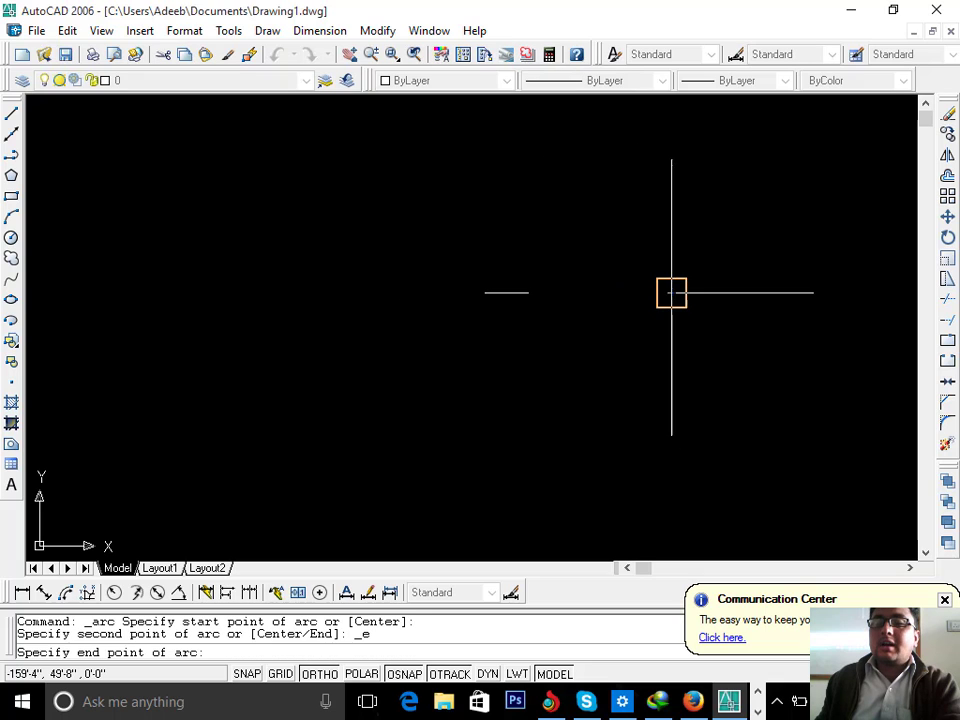
left_click(485, 292)
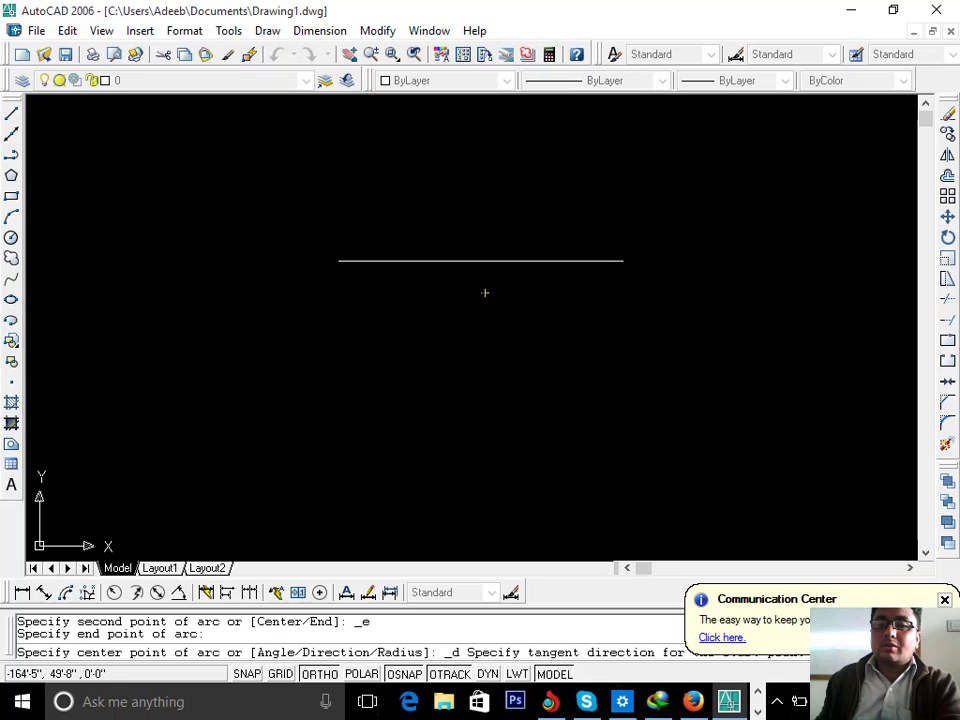
middle_click_drag(482, 108, 491, 390)
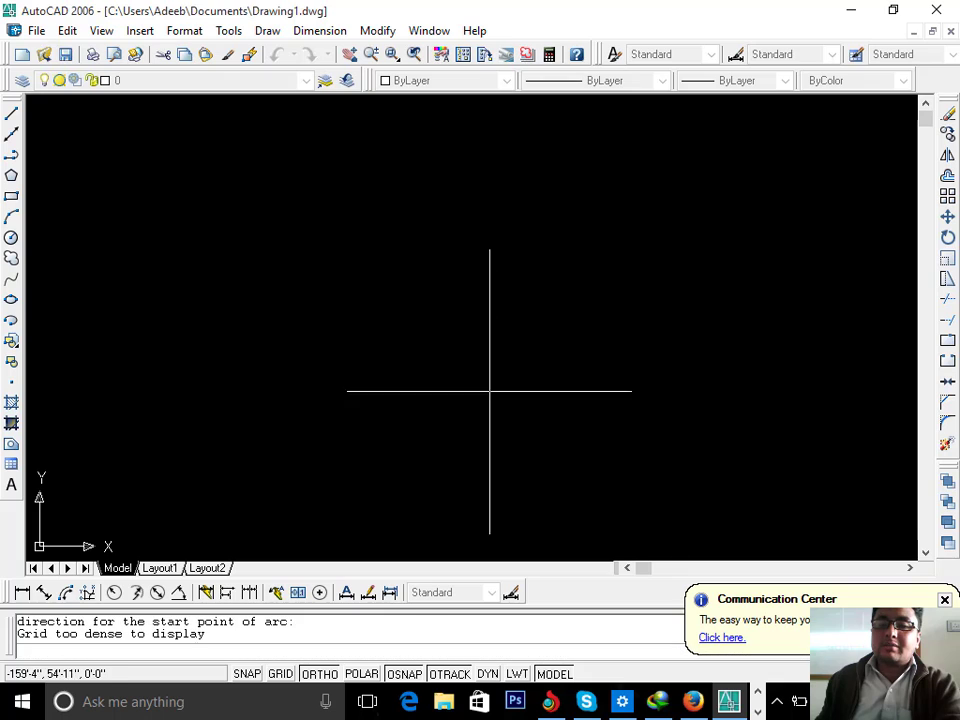
left_click(488, 310)
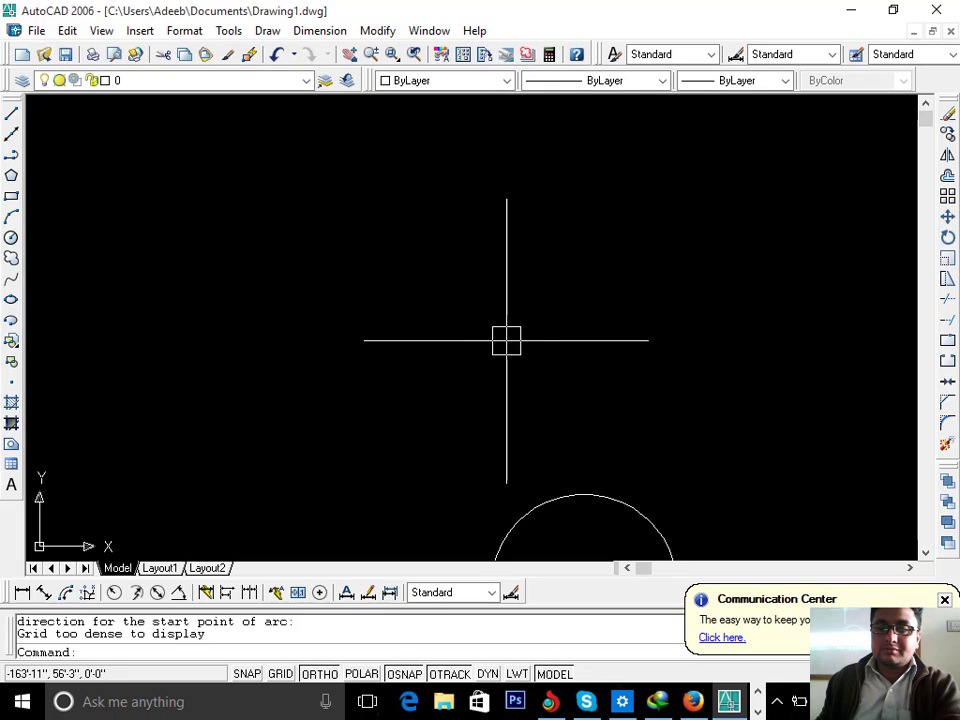
scroll(508, 300, "down", 5)
scroll(494, 377, "up", 5)
middle_click_drag(542, 381, 439, 266)
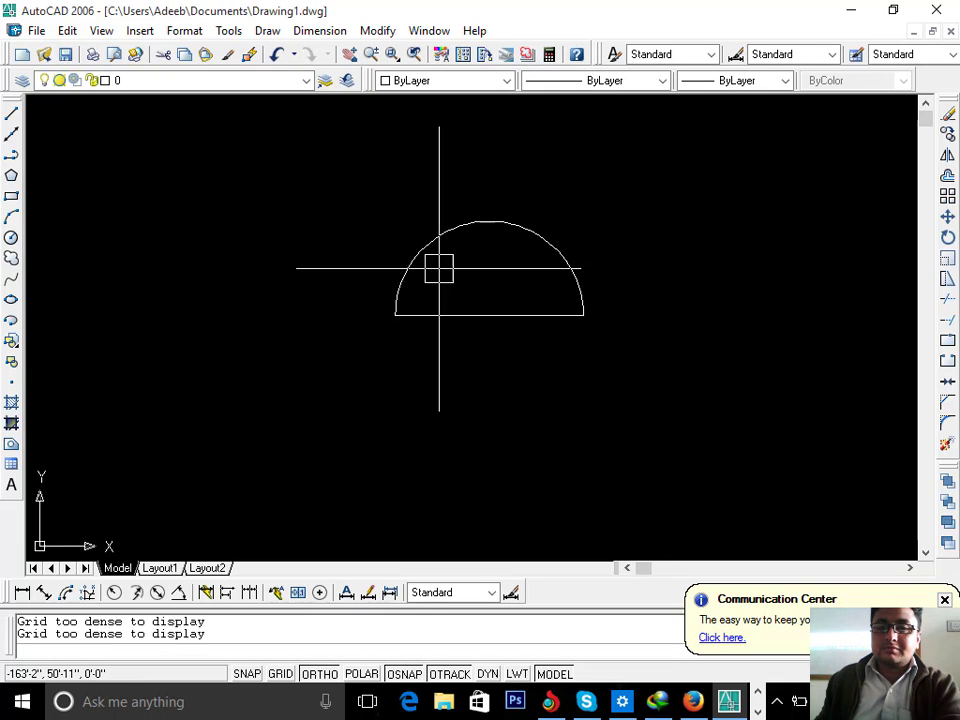
scroll(497, 279, "up", 2)
middle_click_drag(497, 279, 249, 294)
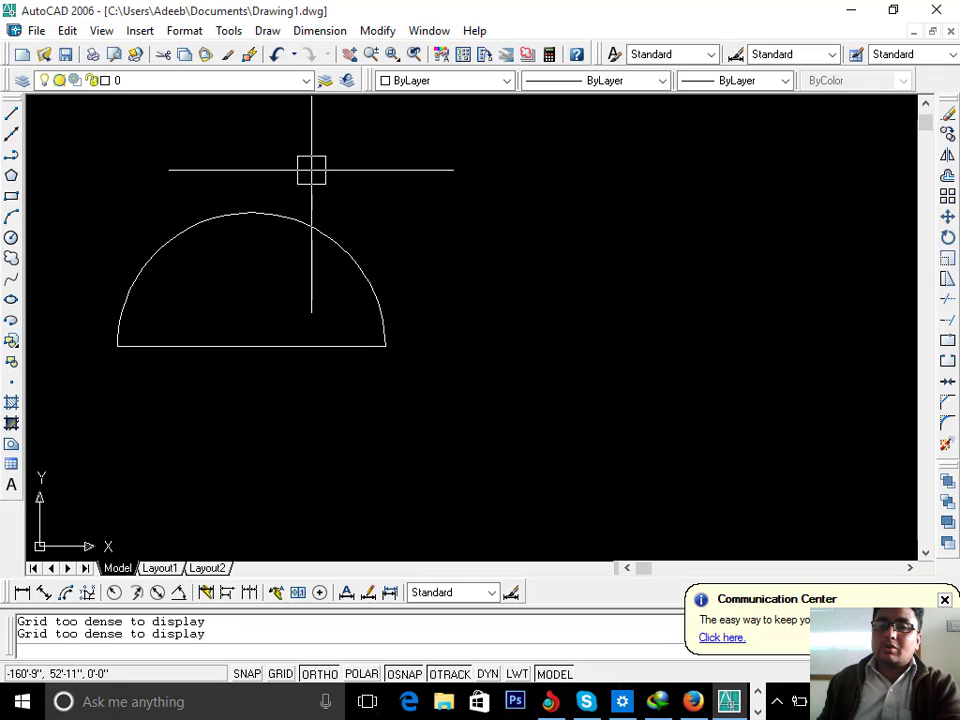
middle_click_drag(311, 170, 328, 202)
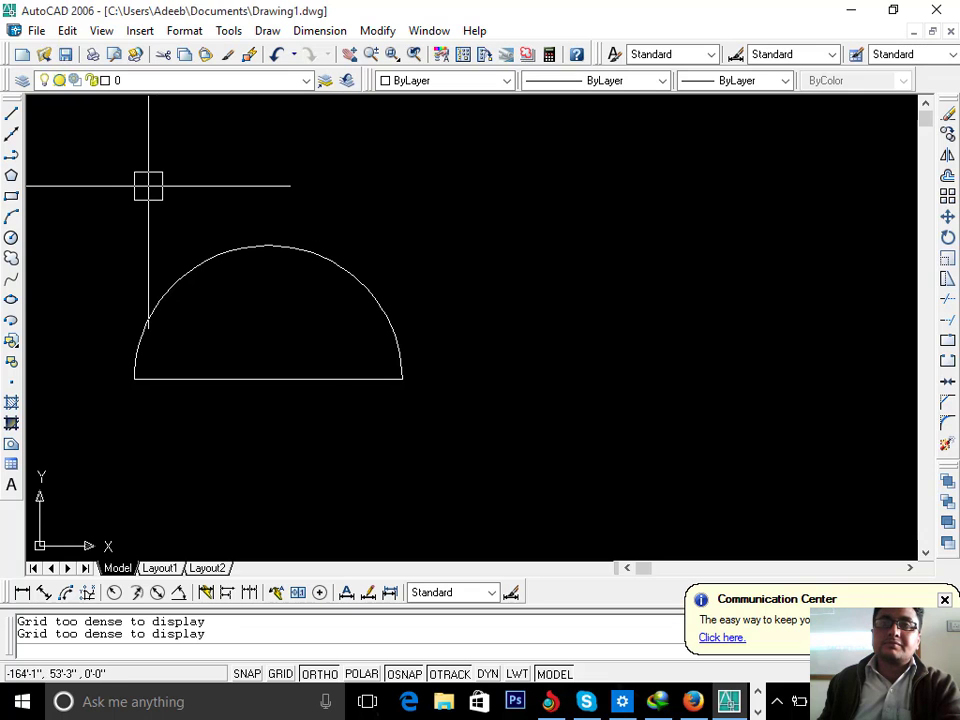
middle_click_drag(150, 170, 155, 146)
left_click(268, 36)
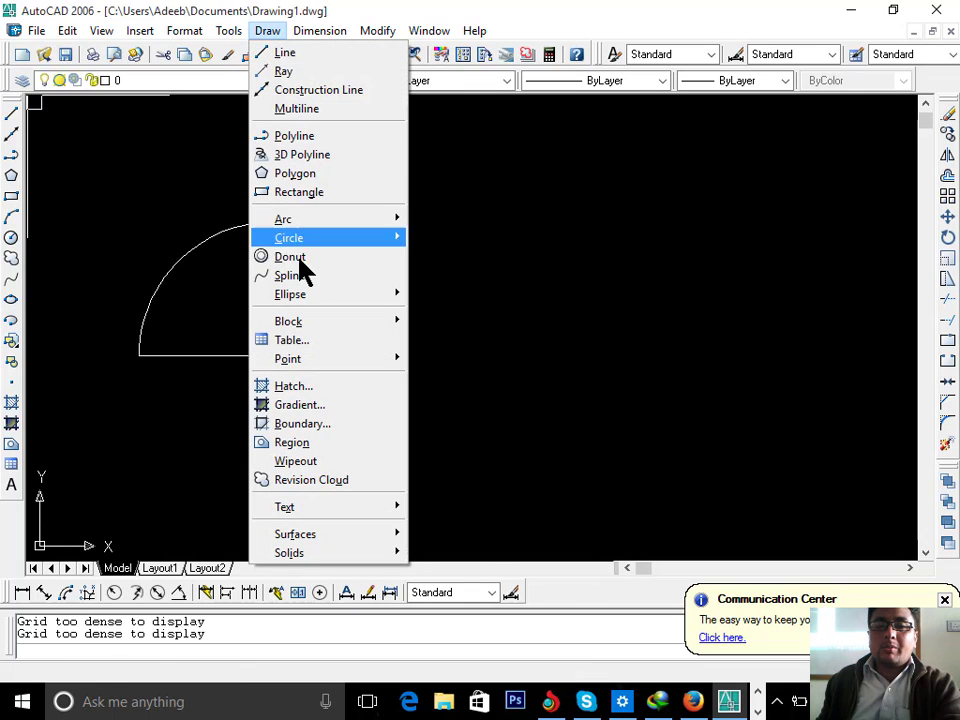
mouse_move(318, 220)
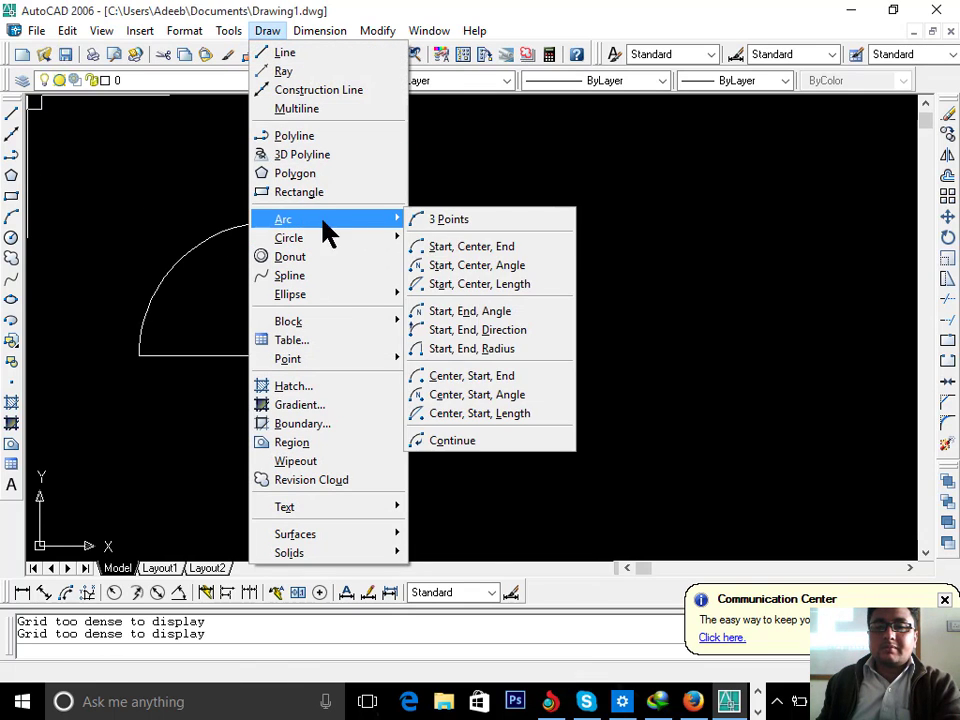
left_click(504, 351)
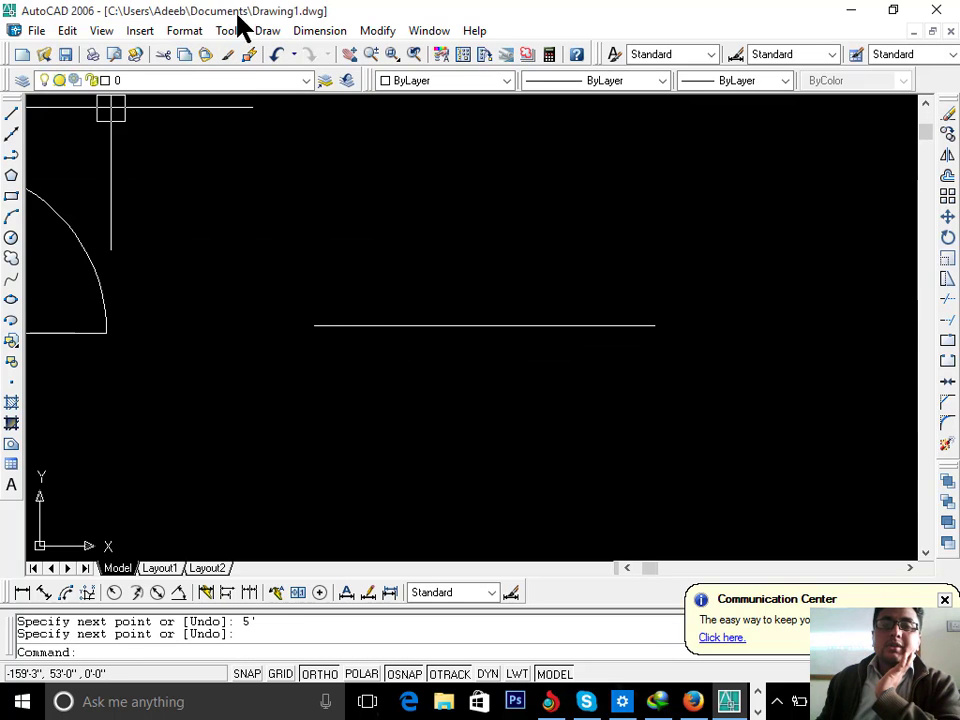
left_click(270, 31)
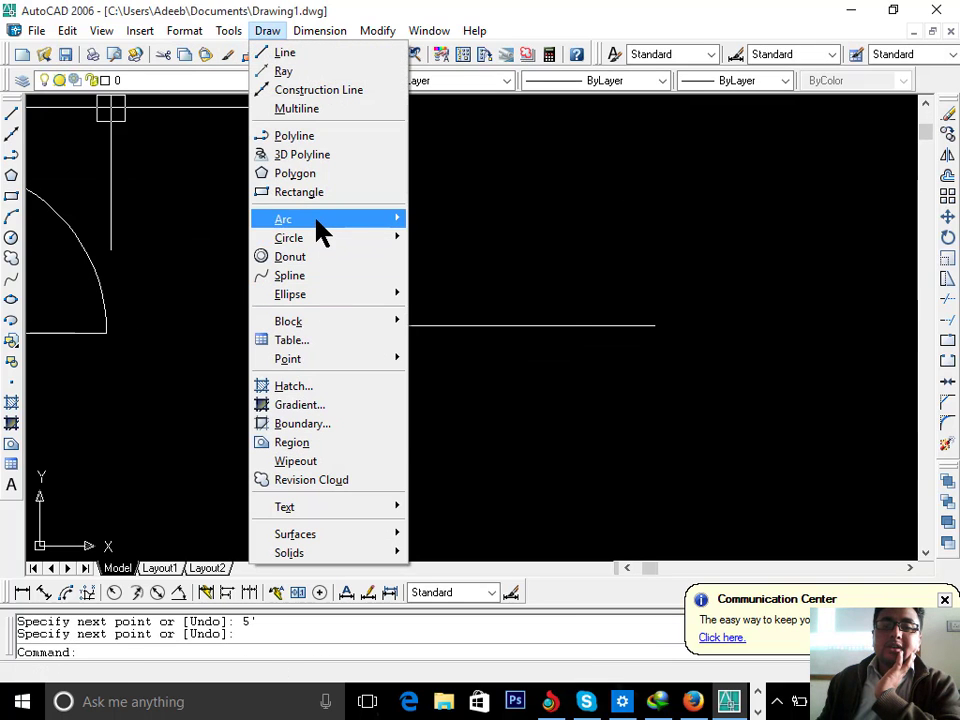
mouse_move(328, 220)
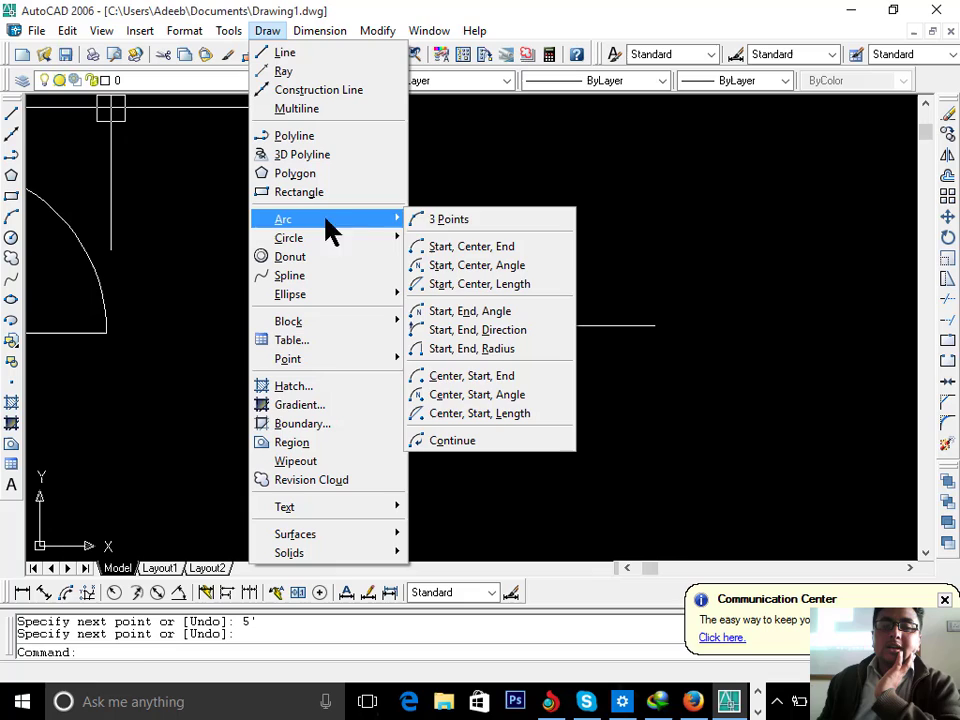
left_click(470, 349)
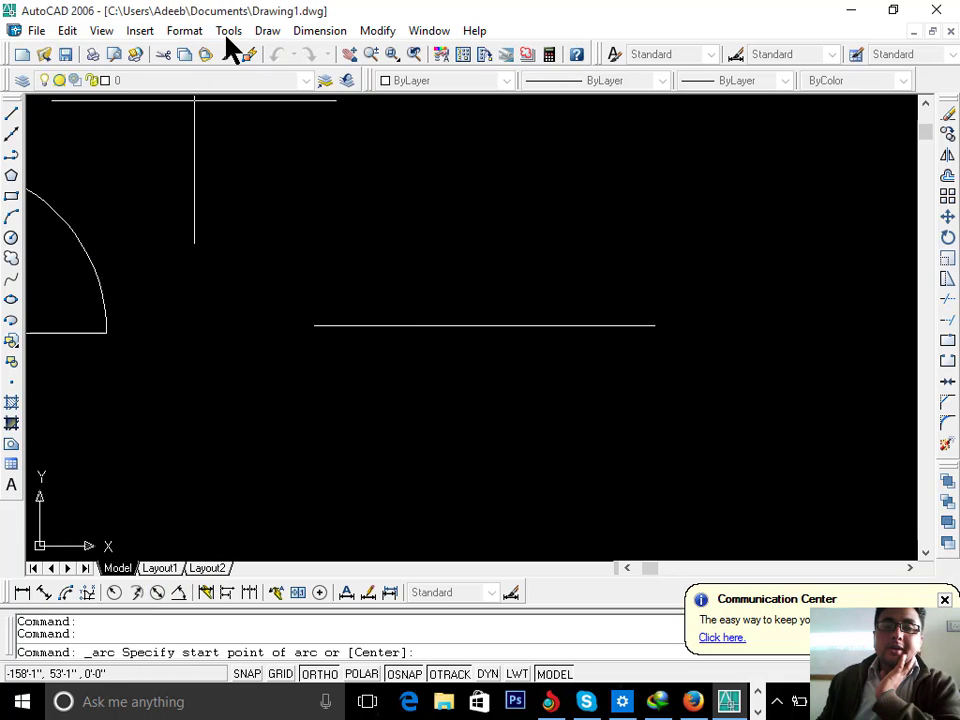
left_click(268, 31)
mouse_move(290, 219)
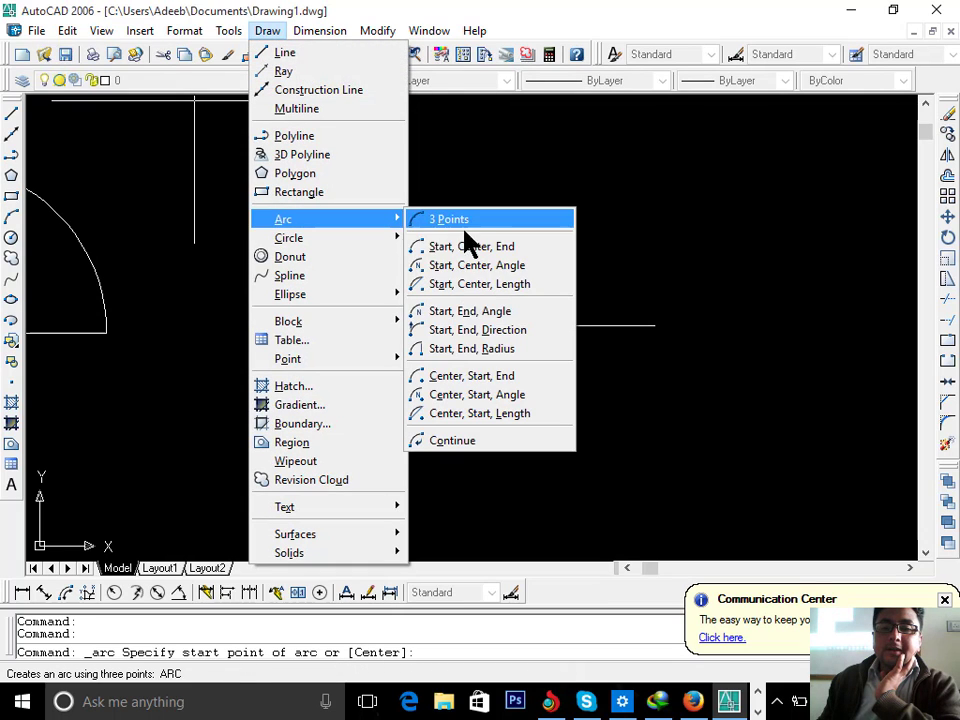
left_click(469, 349)
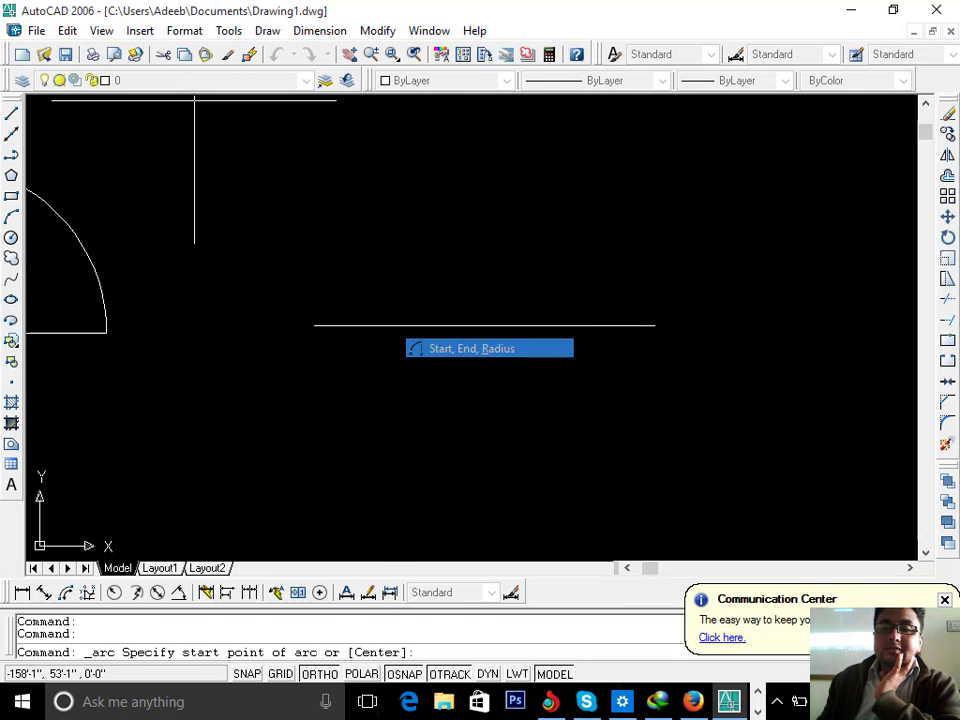
left_click(314, 325)
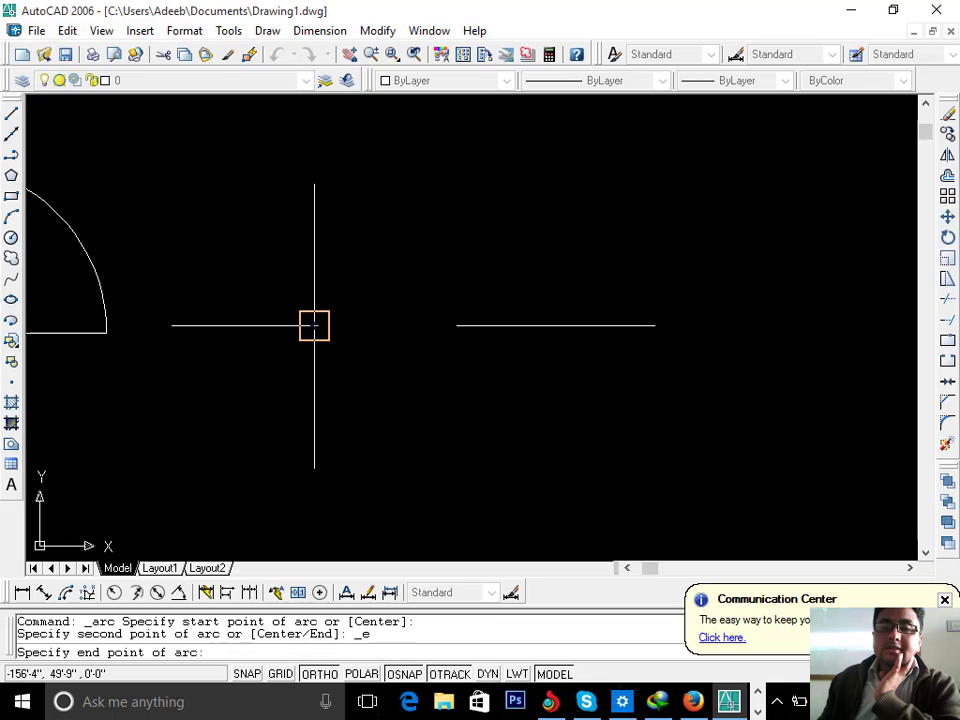
key("Escape")
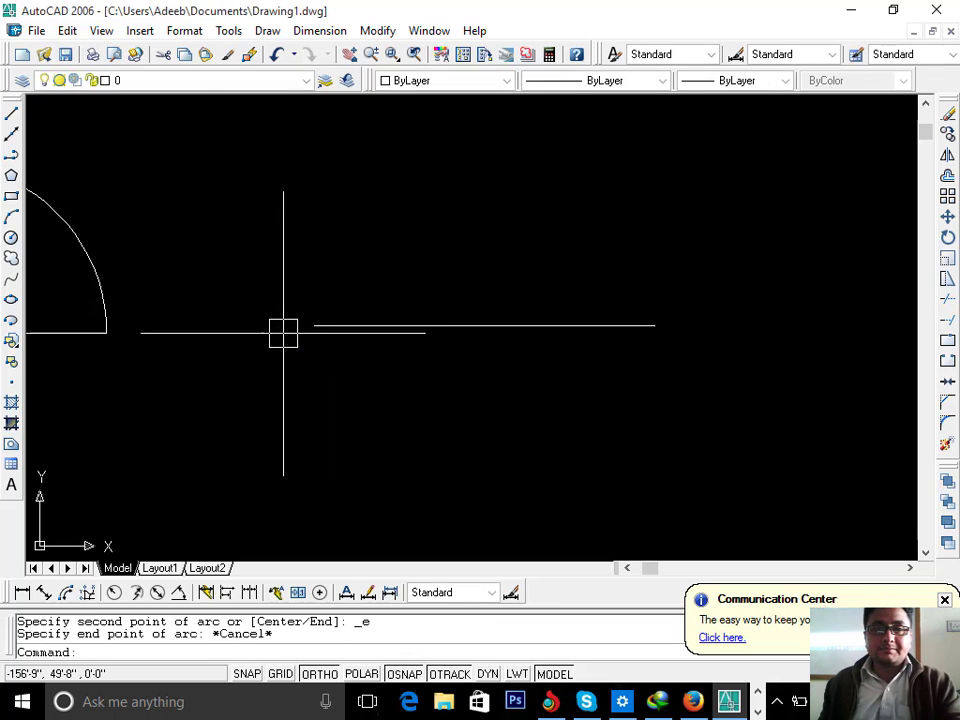
- Try to draw a Start, End, Radius arc from the horizontal line's left endpoint to its right endpoint with radius 2'5
left_click(267, 31)
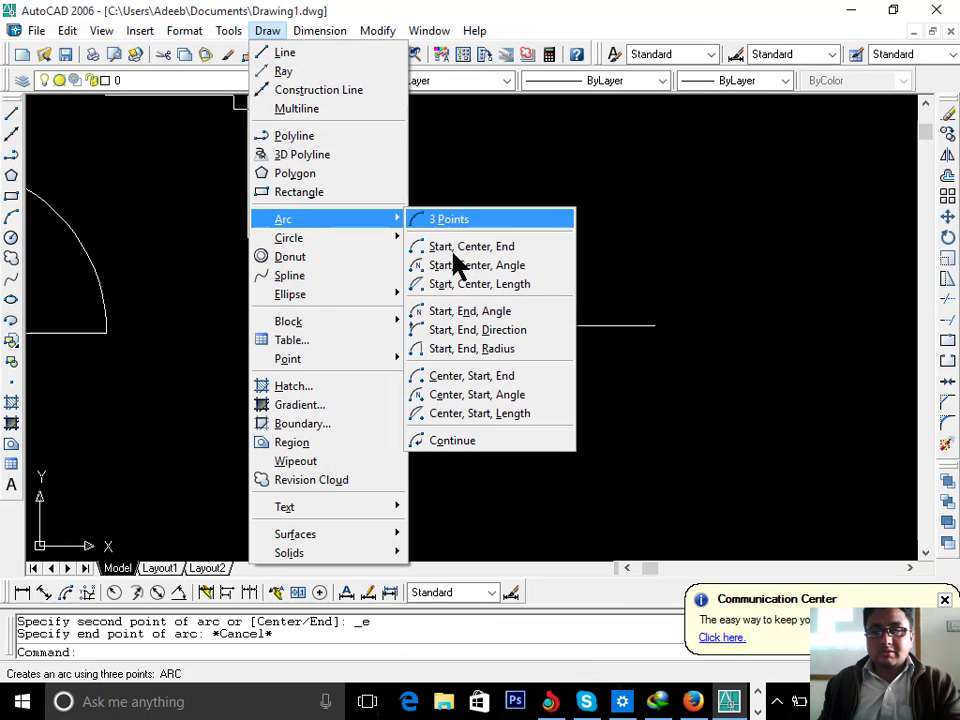
left_click(464, 350)
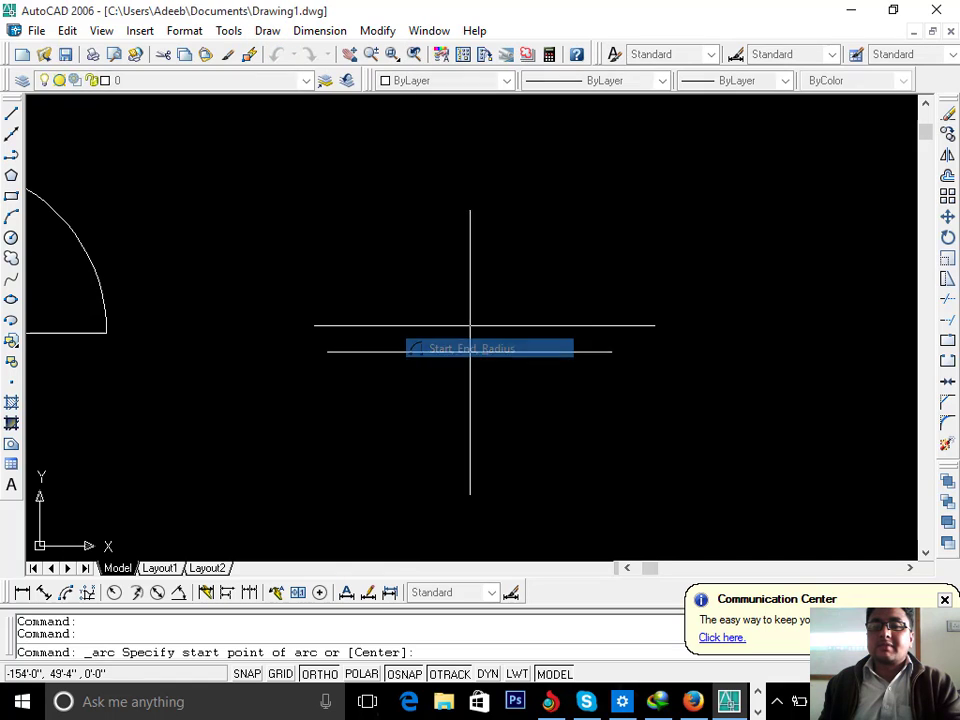
left_click(314, 325)
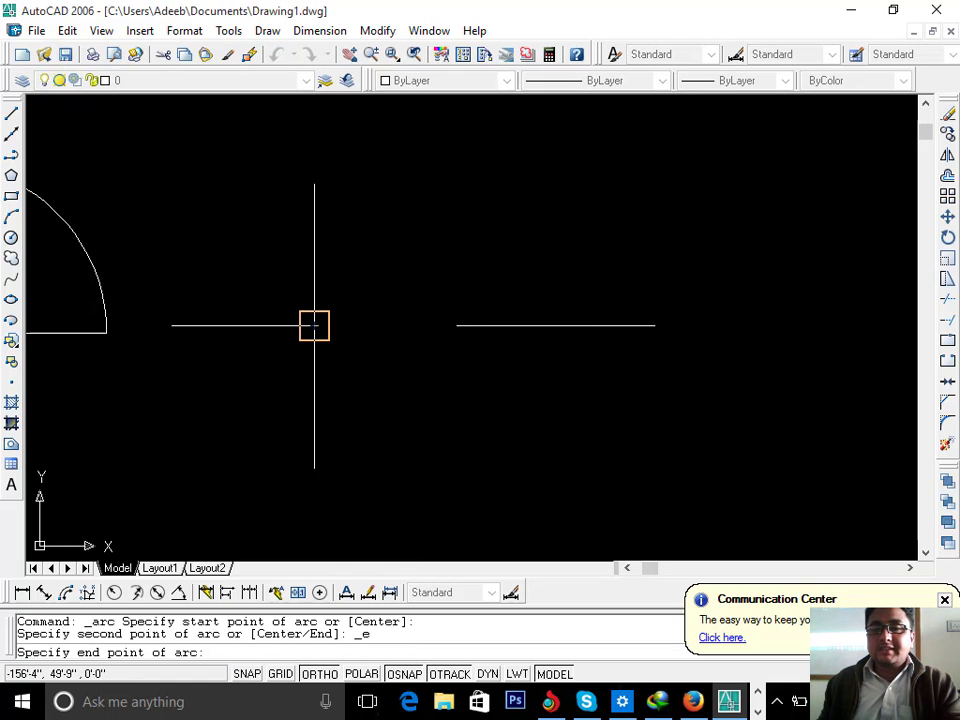
left_click(654, 325)
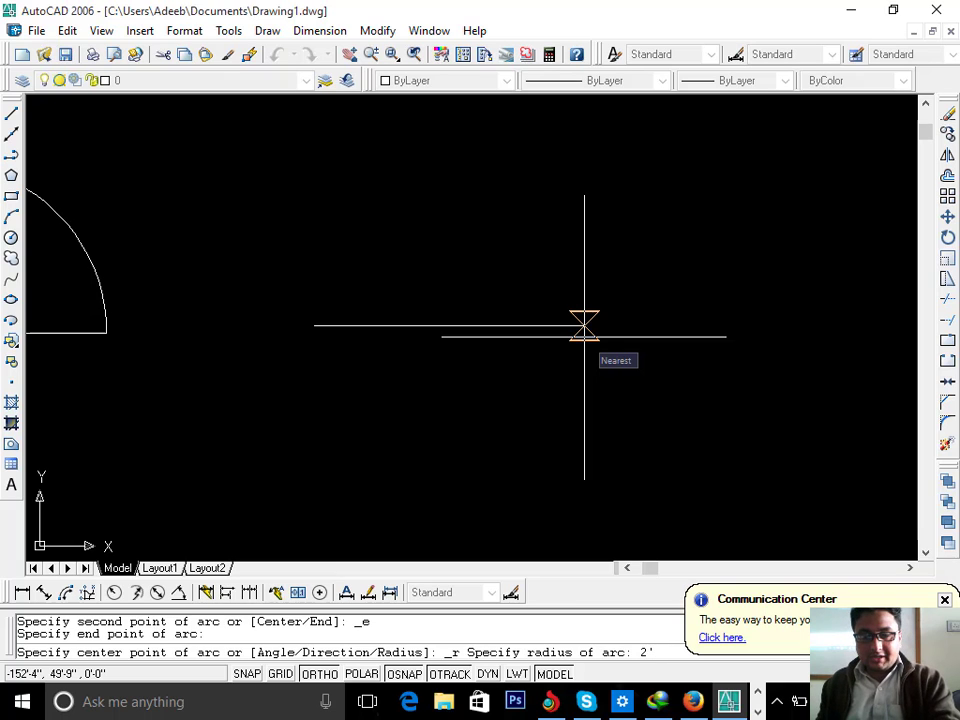
type("5")
key("Return")
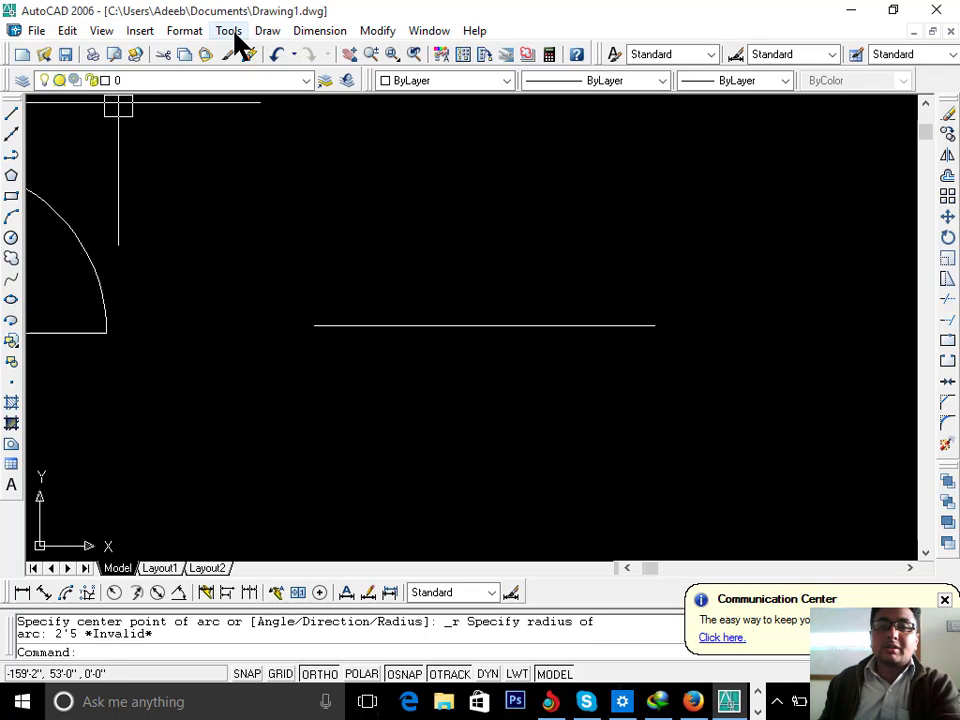
- Draw a Start, End, Radius arc from the horizontal line's left endpoint to its right endpoint with radius 2'7
left_click(267, 31)
mouse_move(341, 229)
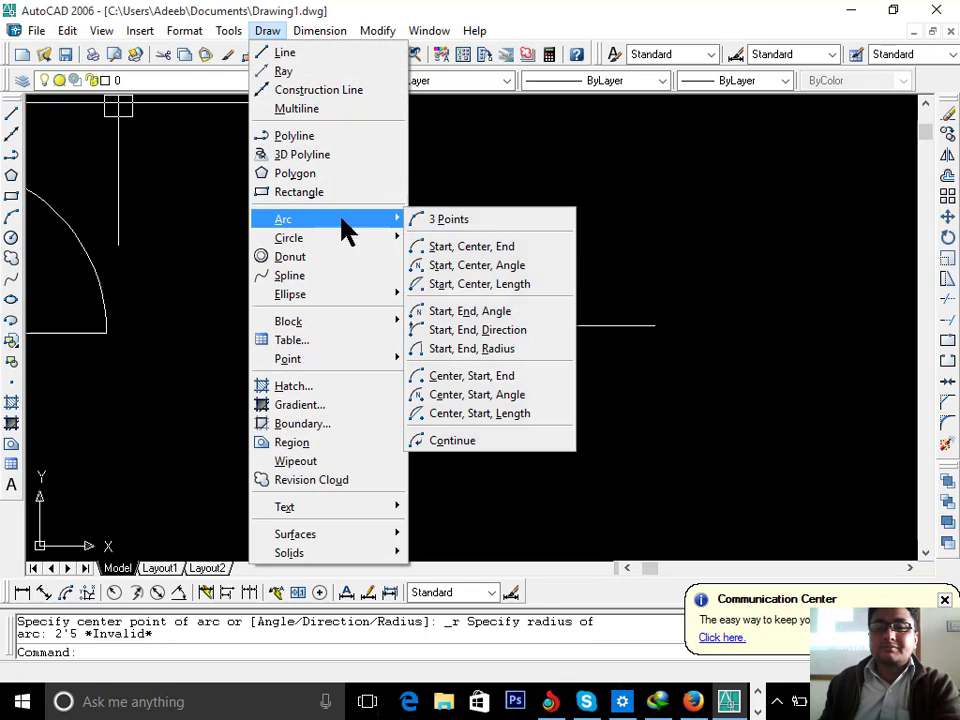
left_click(450, 349)
left_click(313, 326)
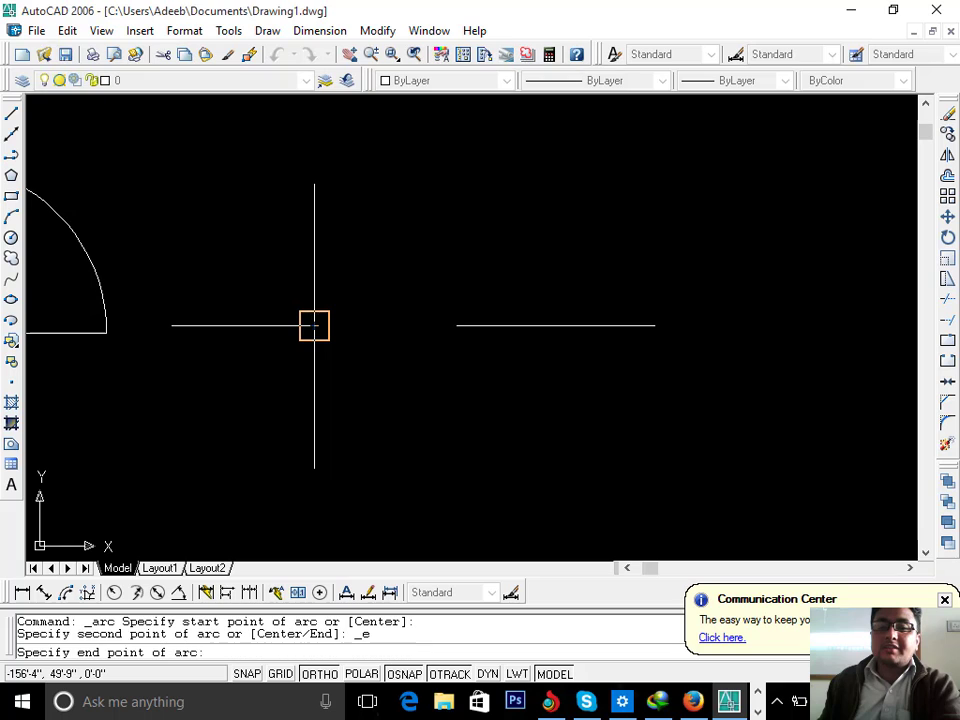
left_click(654, 325)
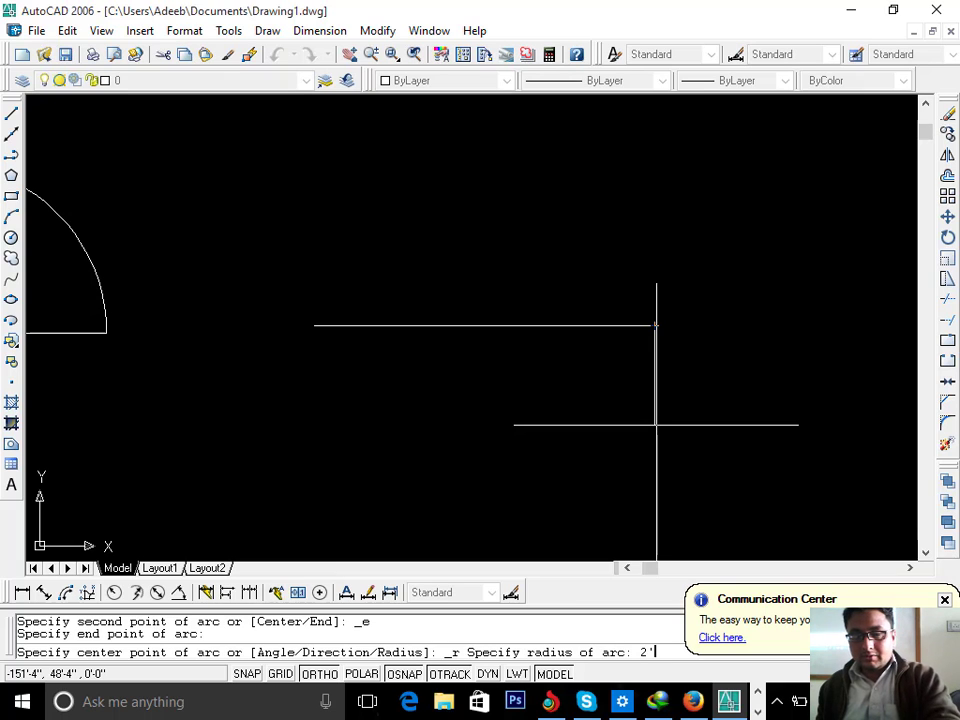
key("Return")
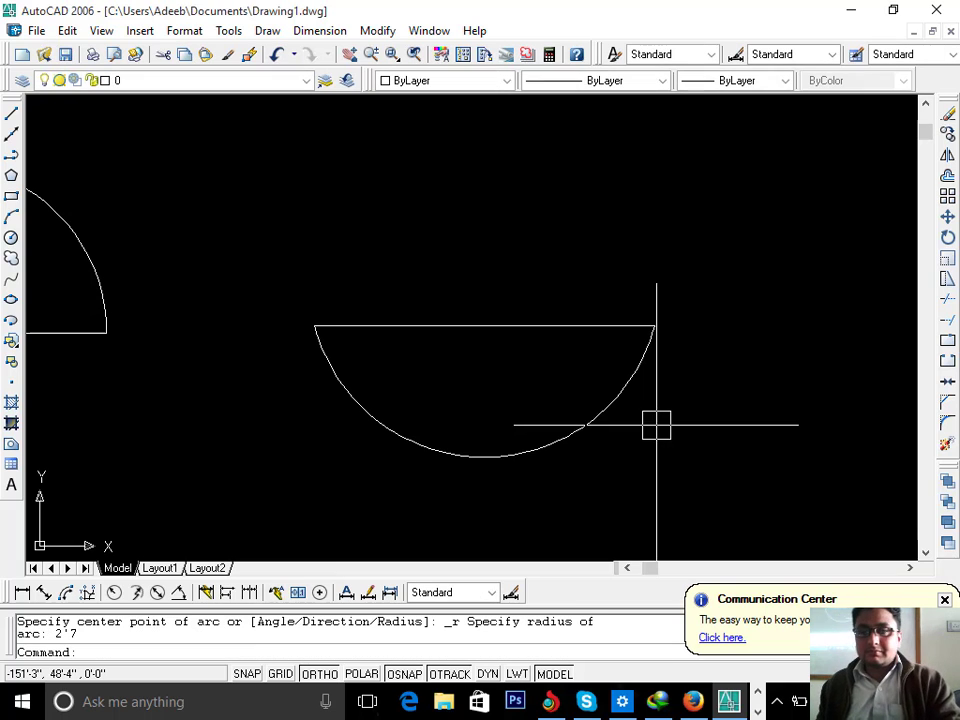
middle_click_drag(594, 443, 594, 392)
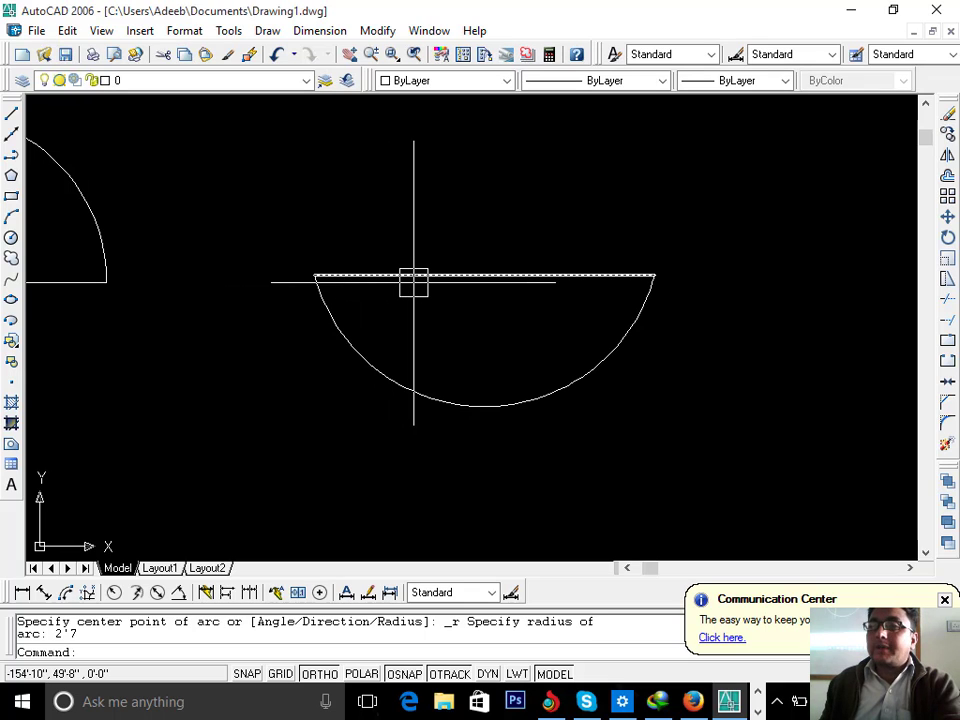
left_click(458, 407)
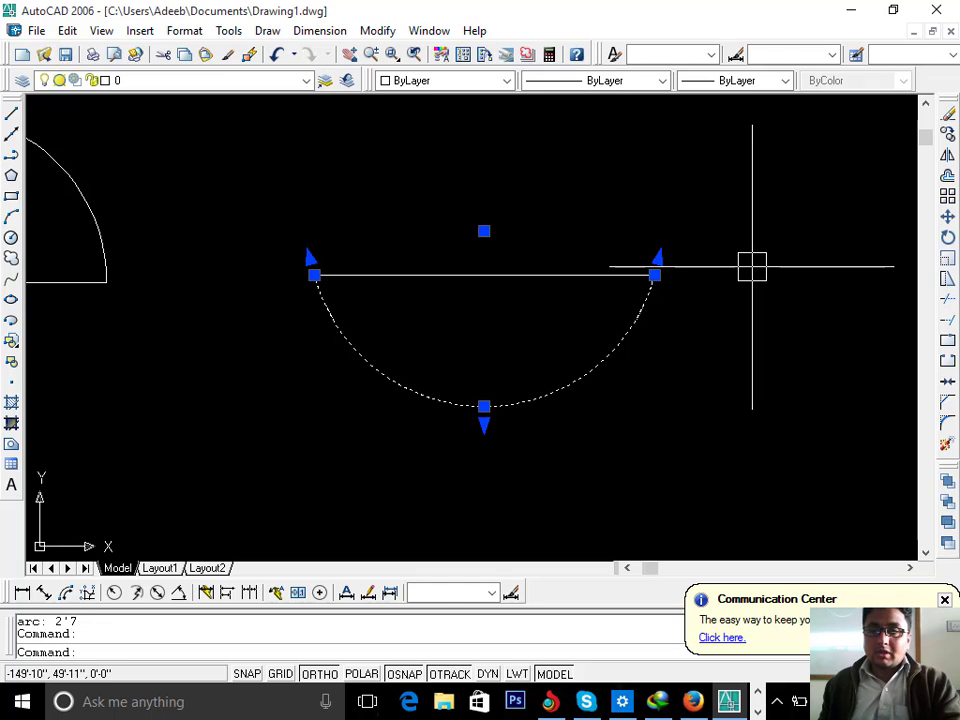
key("Escape")
- Draw a 5' horizontal line above the line that carries the 2'7 radius arc
middle_click_drag(600, 280, 529, 355)
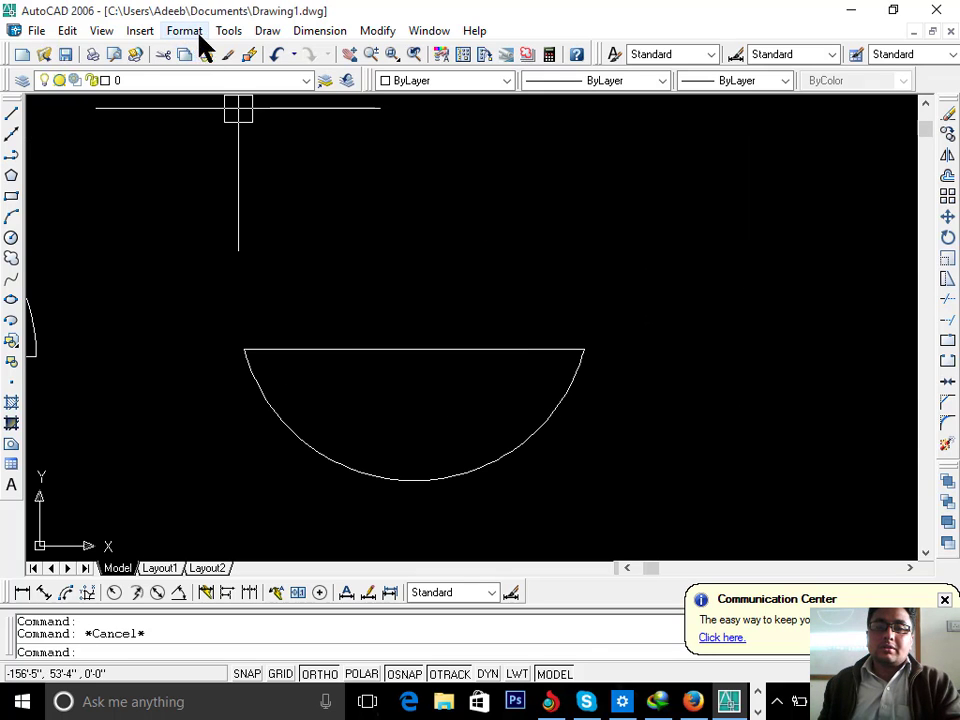
left_click(12, 114)
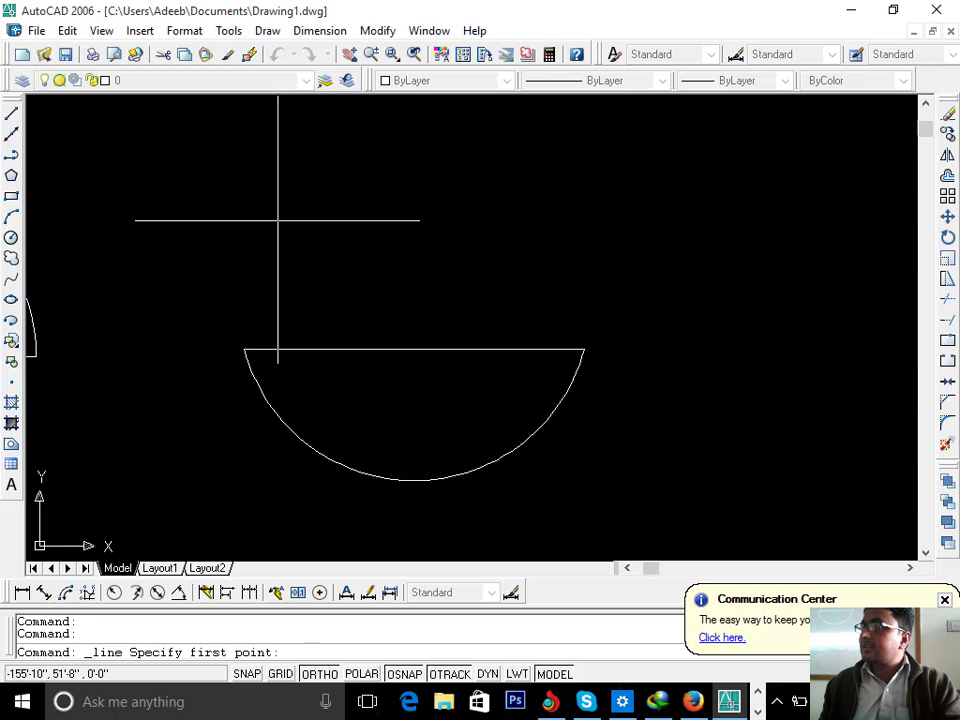
left_click(278, 220)
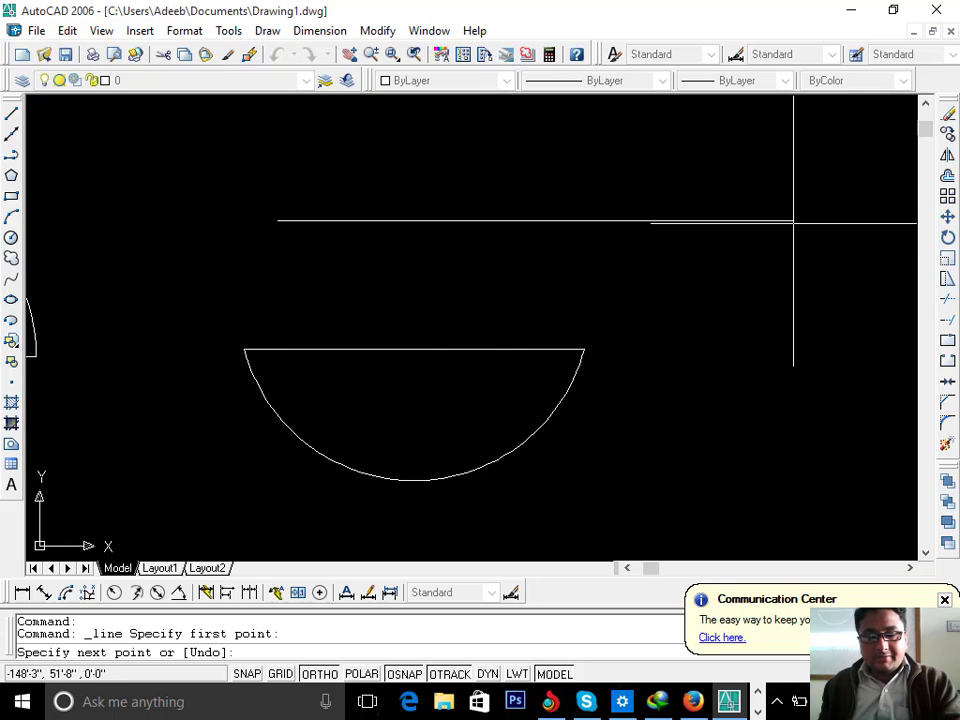
type("5'")
key("Return")
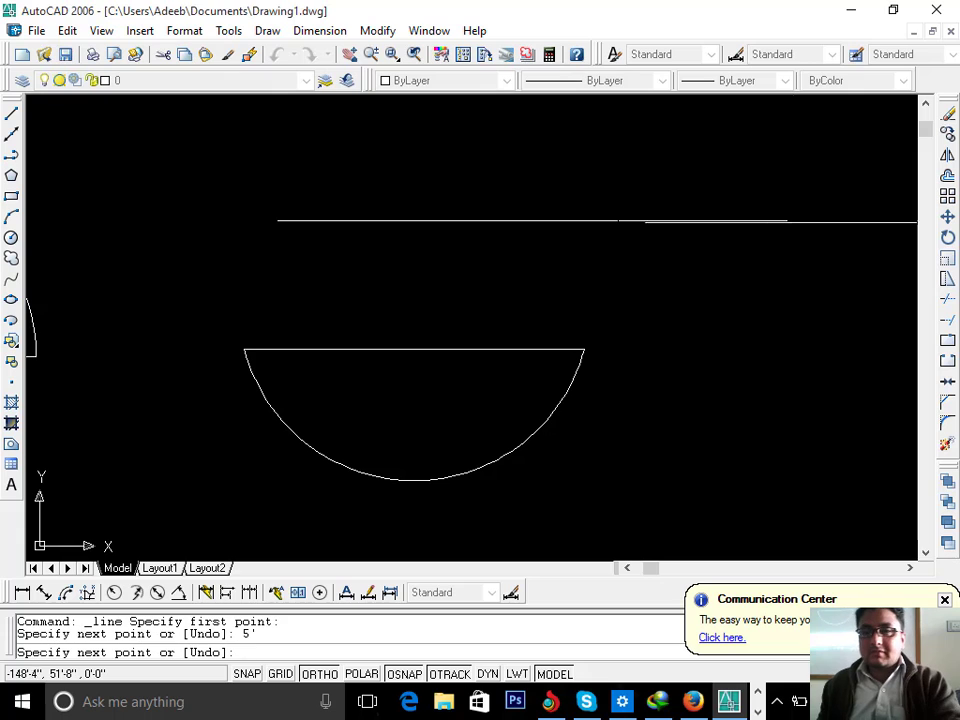
middle_click_drag(711, 216, 688, 214)
key("Return")
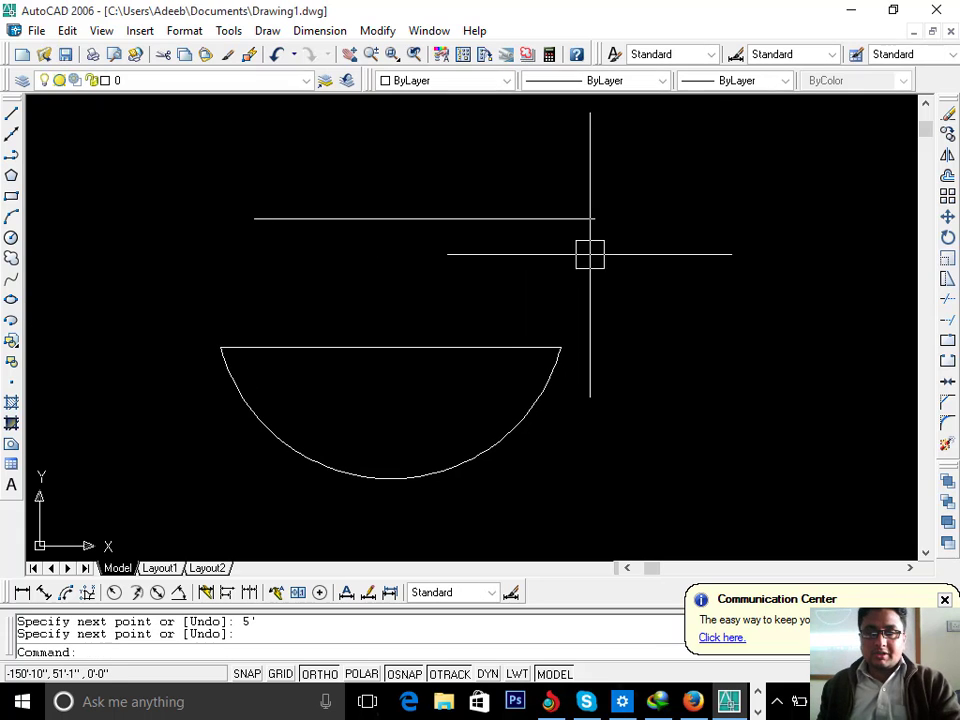
- Draw a Start, End, Radius arc from the new upper line's left endpoint to its right endpoint with radius 2'6
left_click(267, 31)
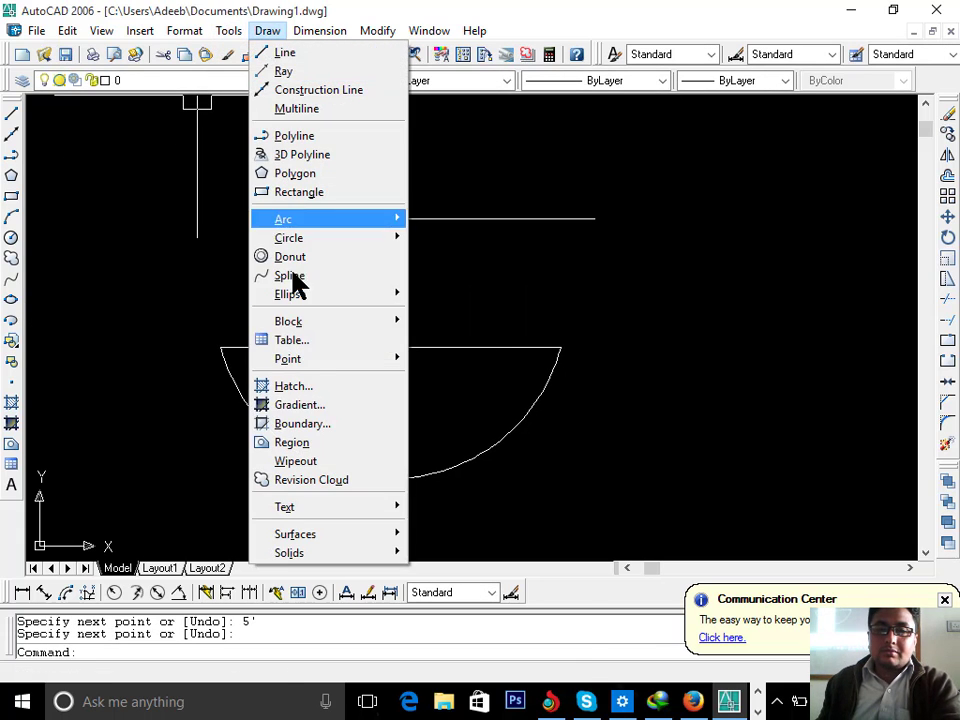
mouse_move(316, 240)
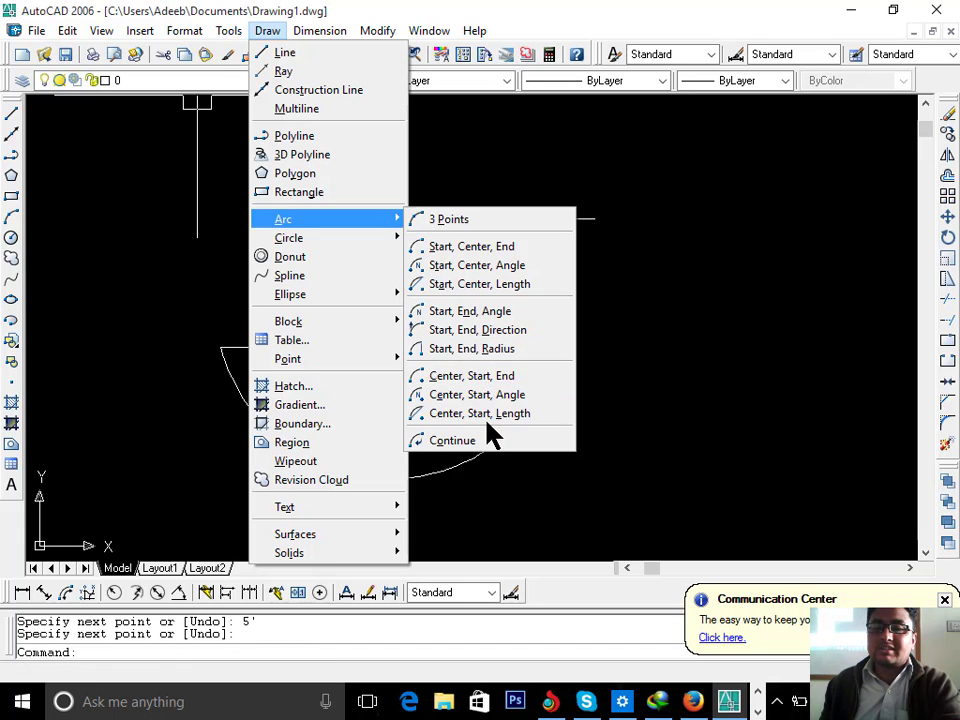
left_click(478, 350)
left_click(254, 218)
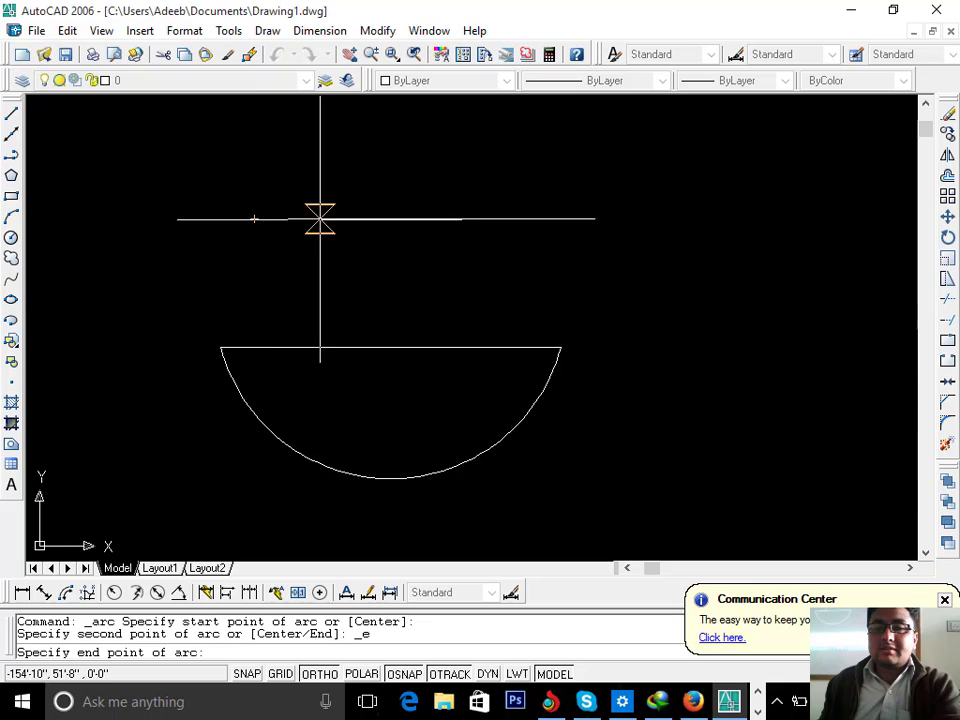
left_click(594, 218)
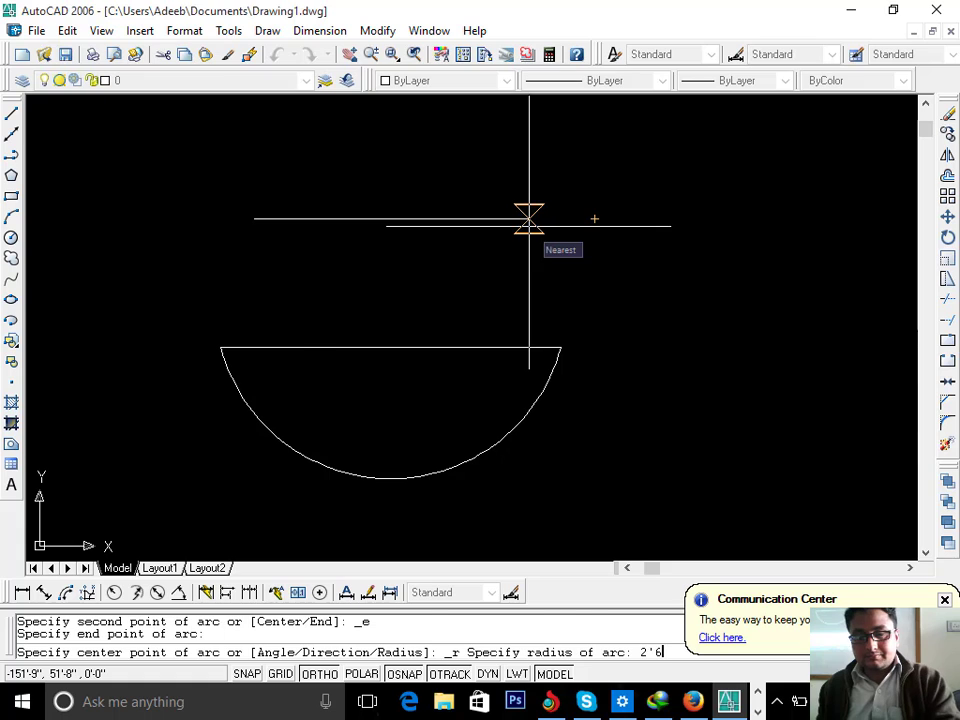
key("Return")
middle_click_drag(578, 349, 588, 300)
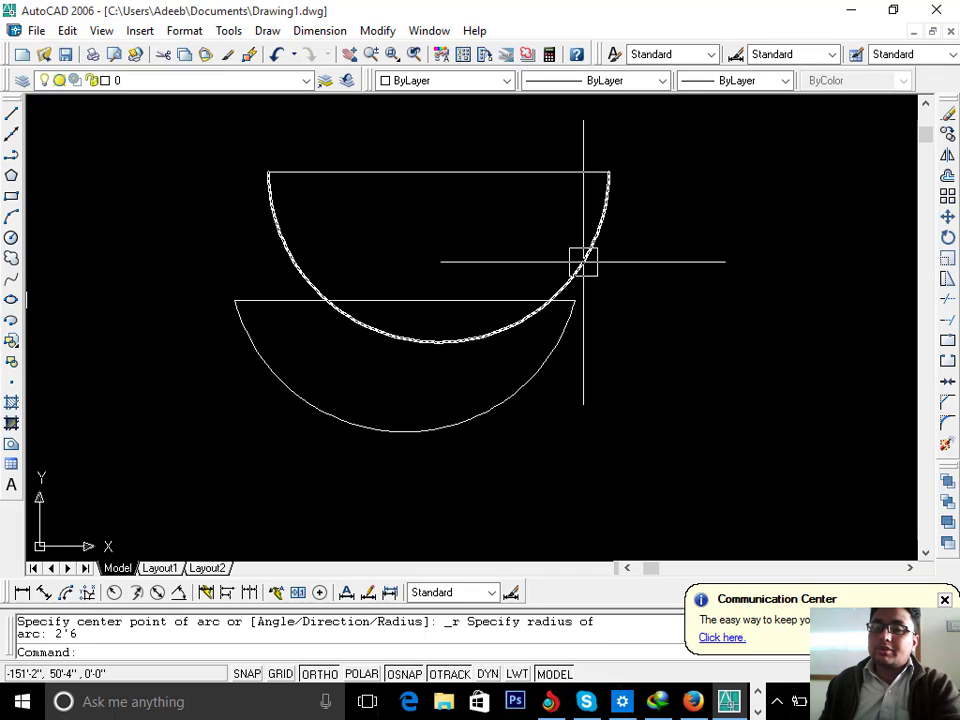
middle_click_drag(583, 262, 588, 362)
scroll(588, 362, "up", 2)
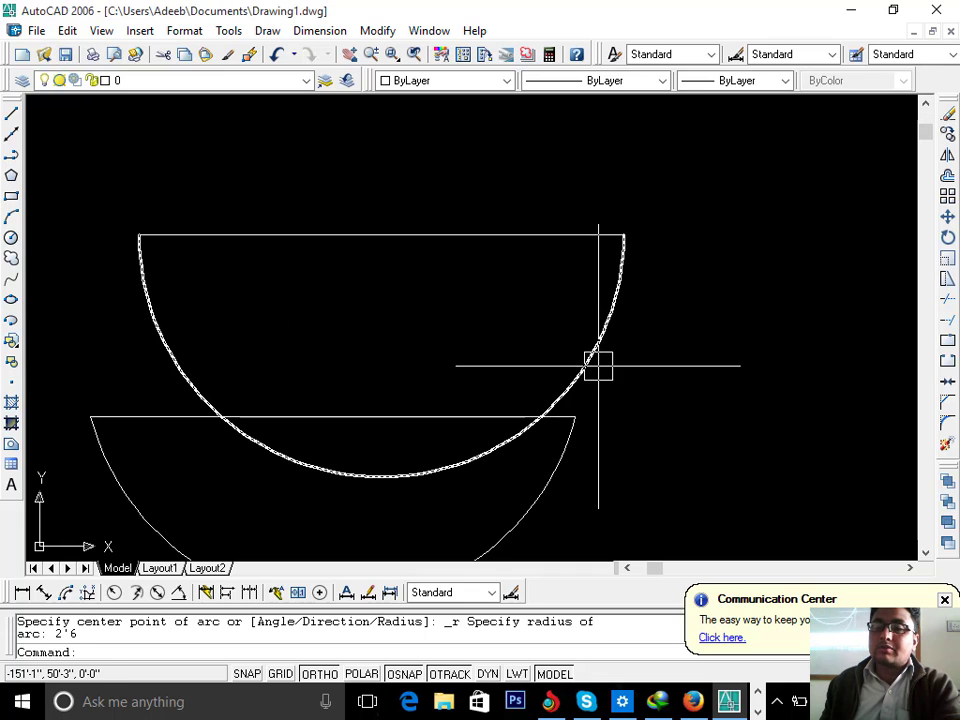
left_click(268, 31)
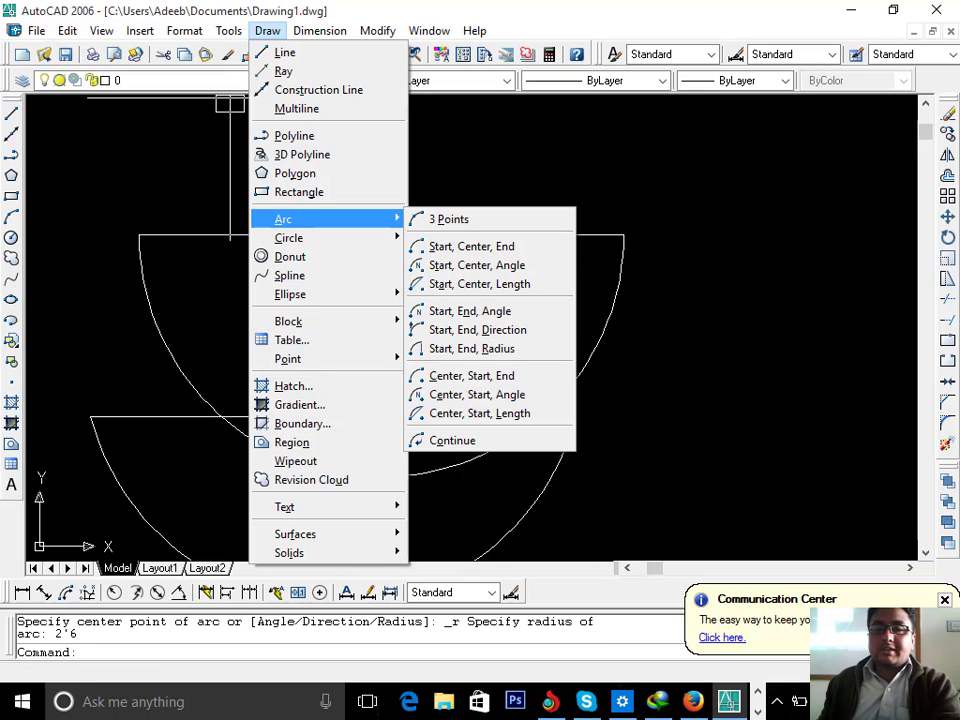
left_click(602, 149)
left_click(560, 157)
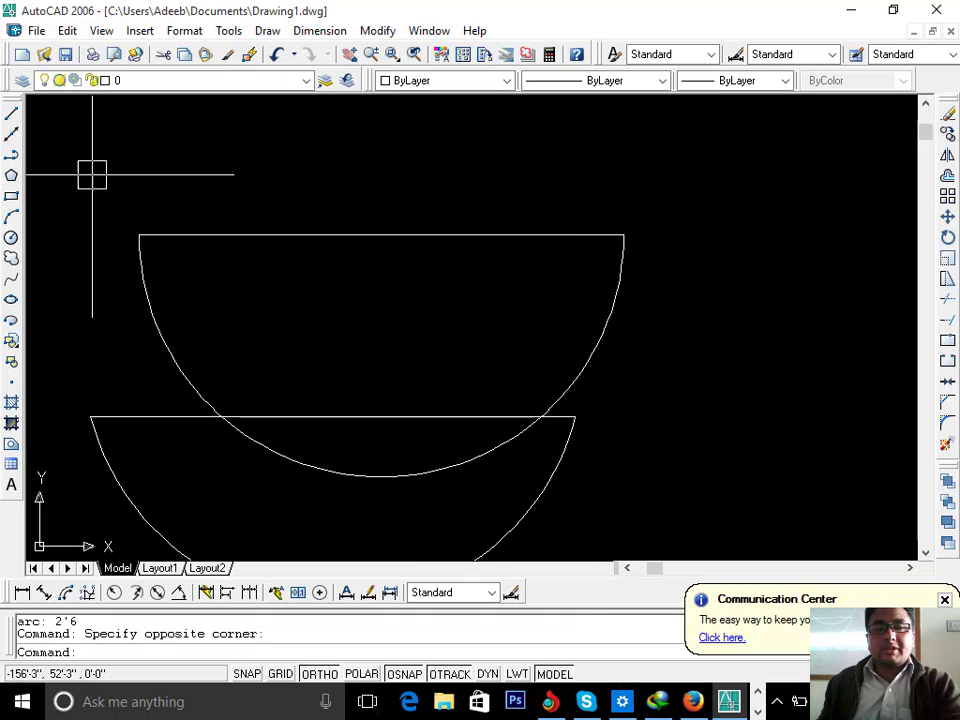
- Draw another 5' horizontal line in the empty area above and to the right of the 2'6 radius arc
mouse_move(506, 286)
middle_mouse_down()
mouse_move(274, 388)
mouse_move(182, 402)
middle_mouse_up()
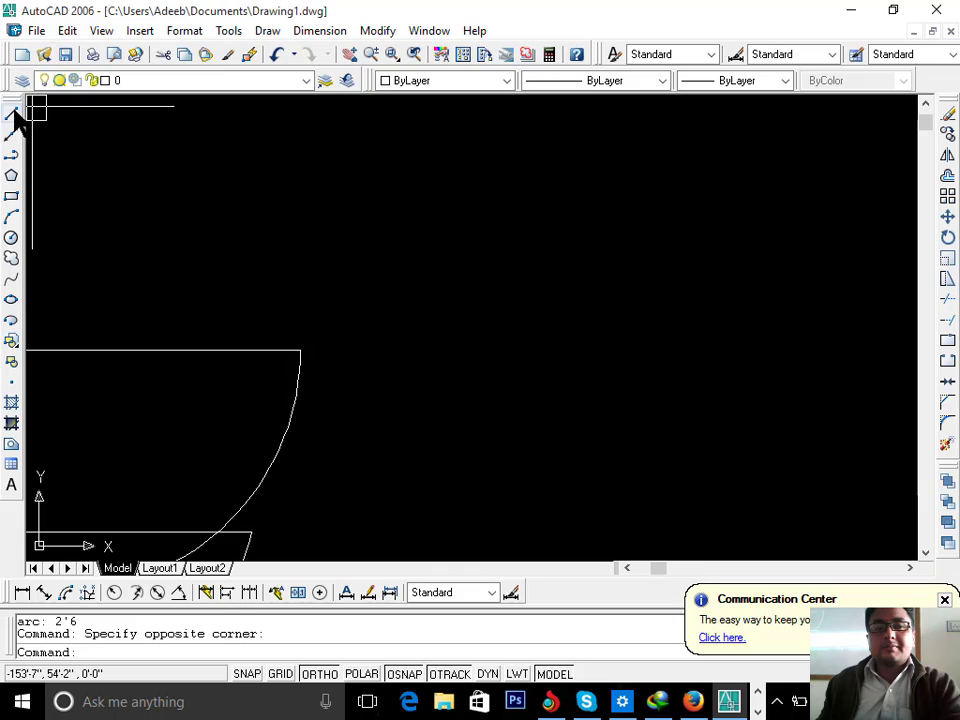
left_click(13, 117)
left_click(246, 215)
type("5")
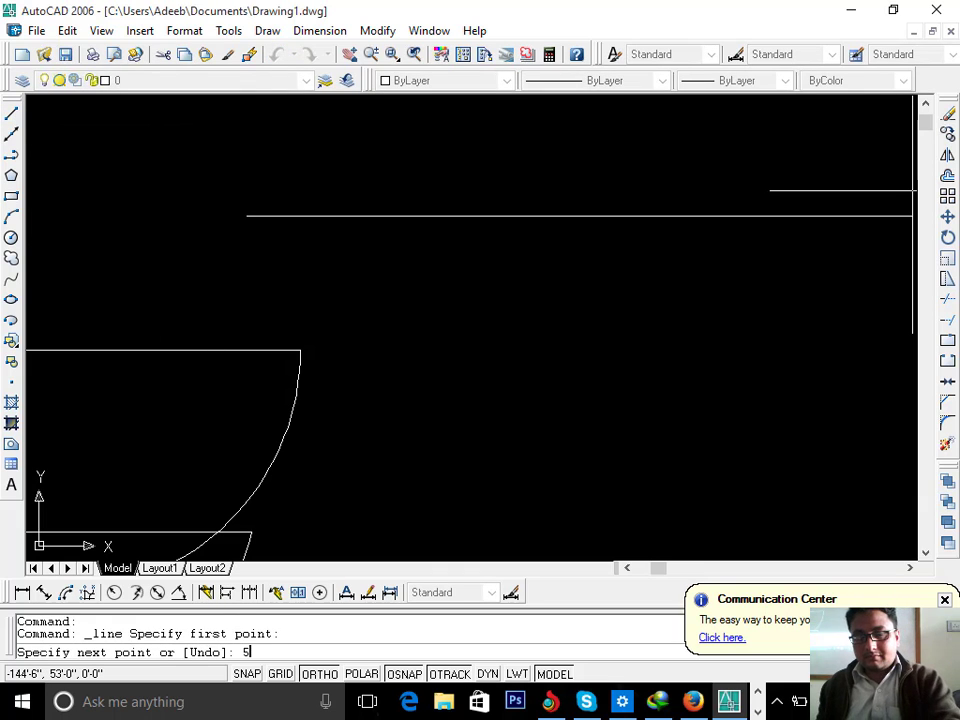
type("'")
key("Return")
key("Return")
middle_click_drag(733, 220, 662, 224)
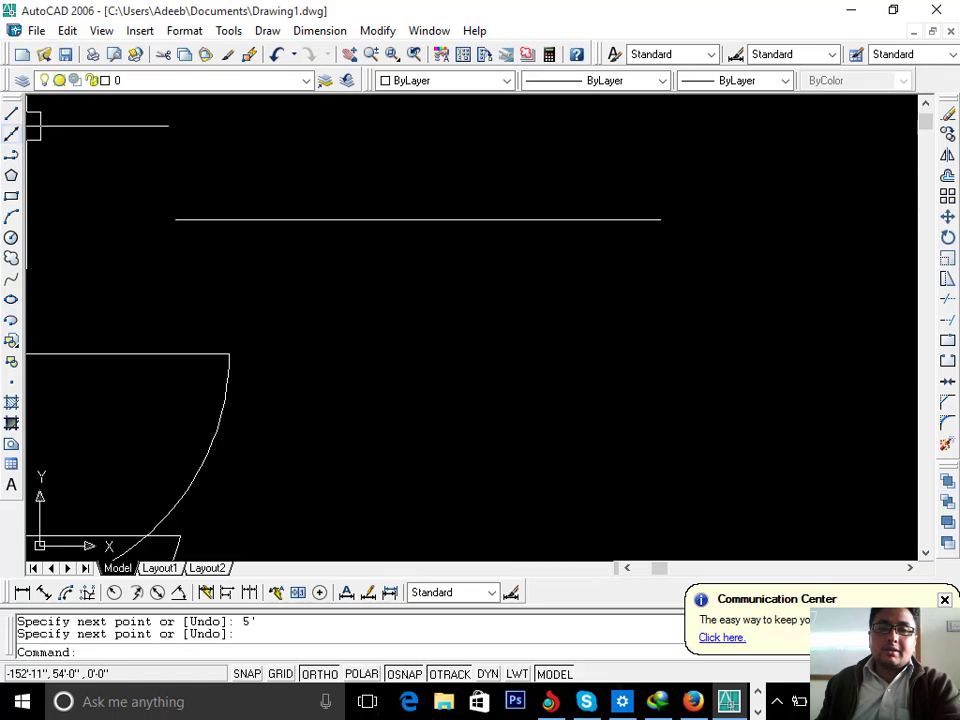
- Draw a Start, Center, Length arc from the new line's left endpoint, centred on its midpoint, with a chord length of 2'
left_click(264, 31)
mouse_move(296, 221)
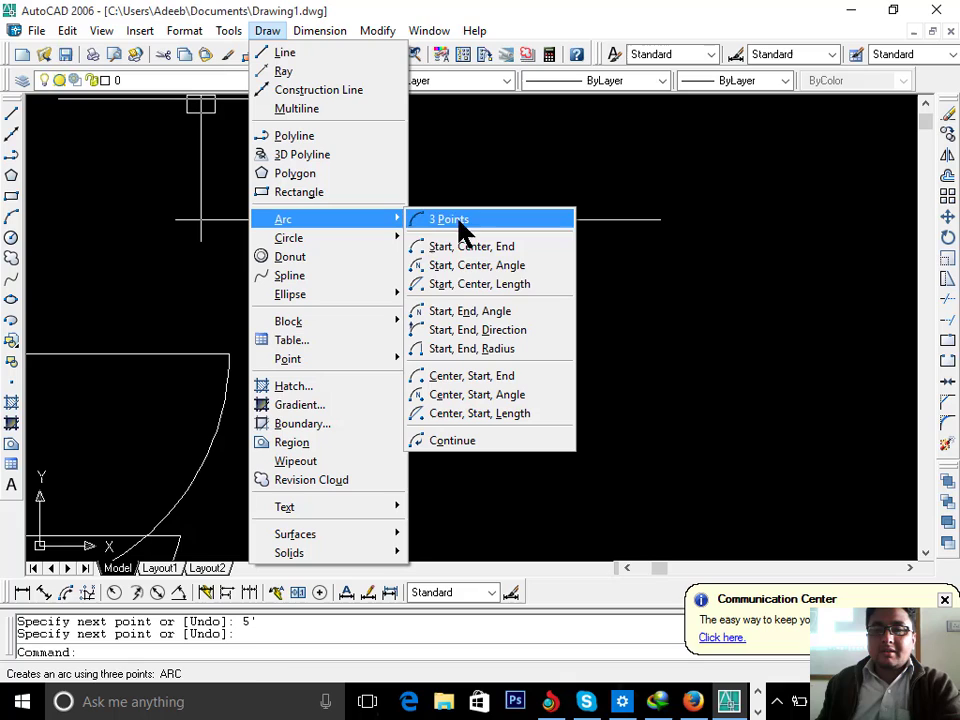
left_click(476, 285)
left_click(188, 216)
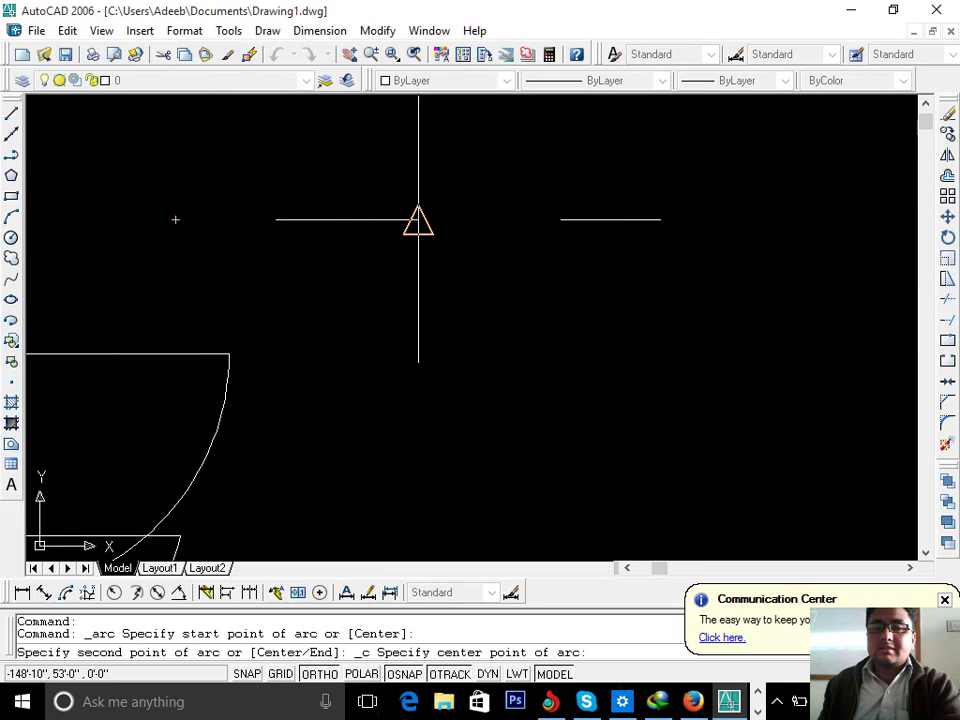
left_click(418, 219)
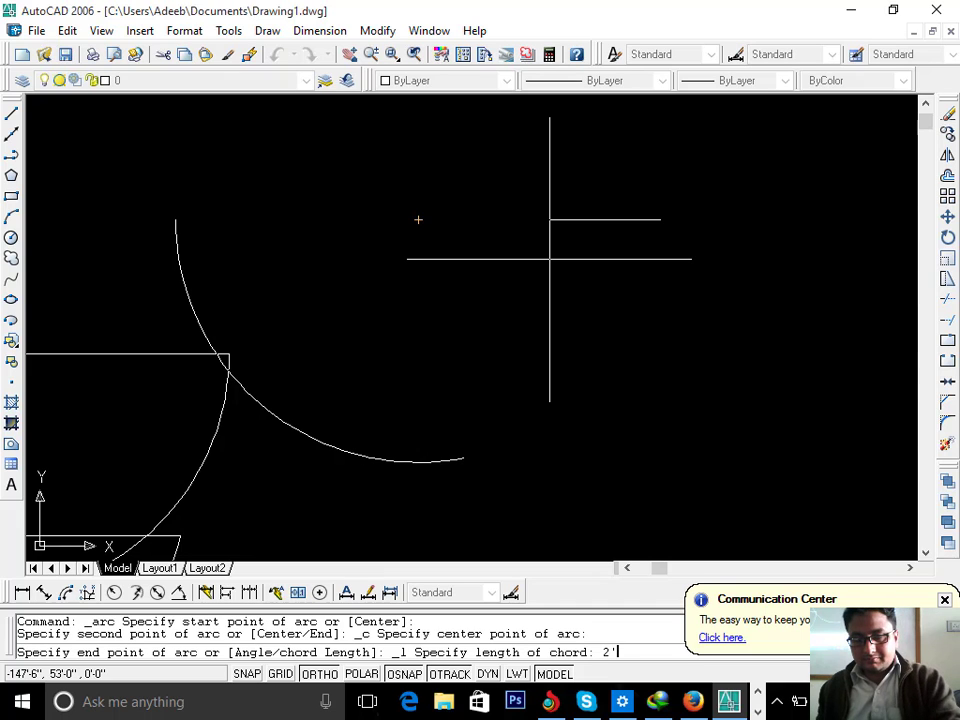
key("Return")
middle_click_drag(372, 325, 464, 245)
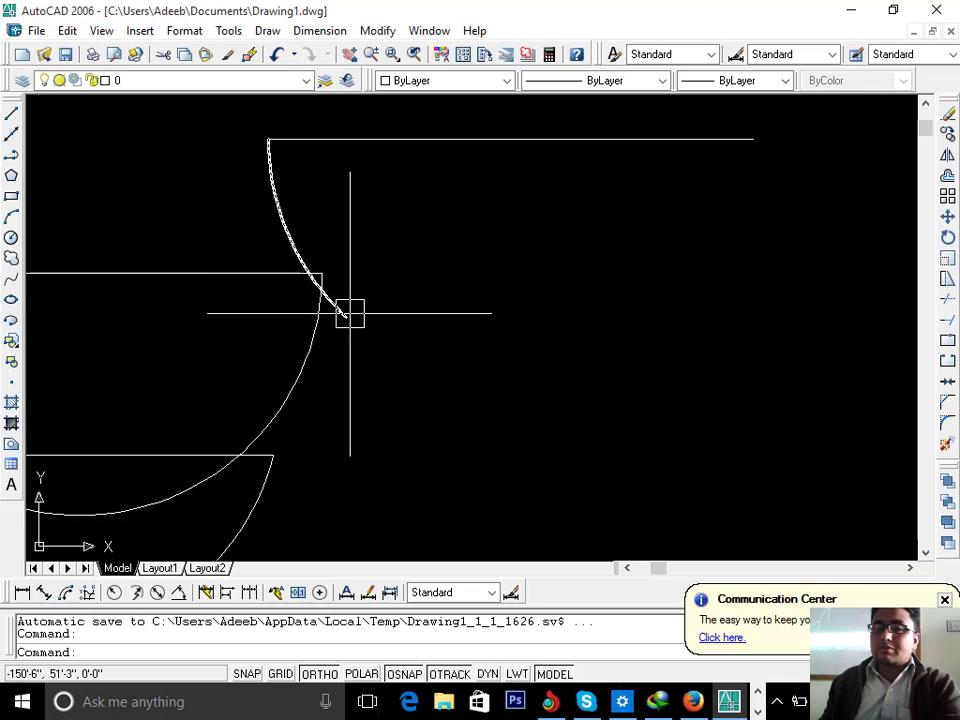
- Draw a Continue arc from the lower end of the 2' chord arc to a point level with its start, just past the upper line's right end
left_click(270, 33)
mouse_move(298, 216)
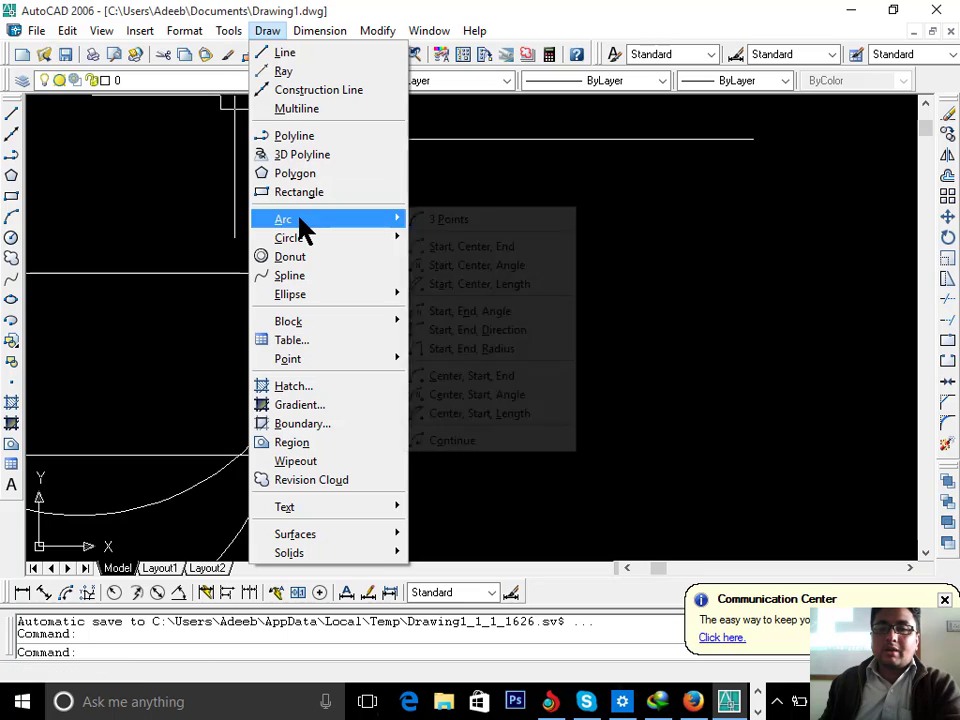
left_click(487, 443)
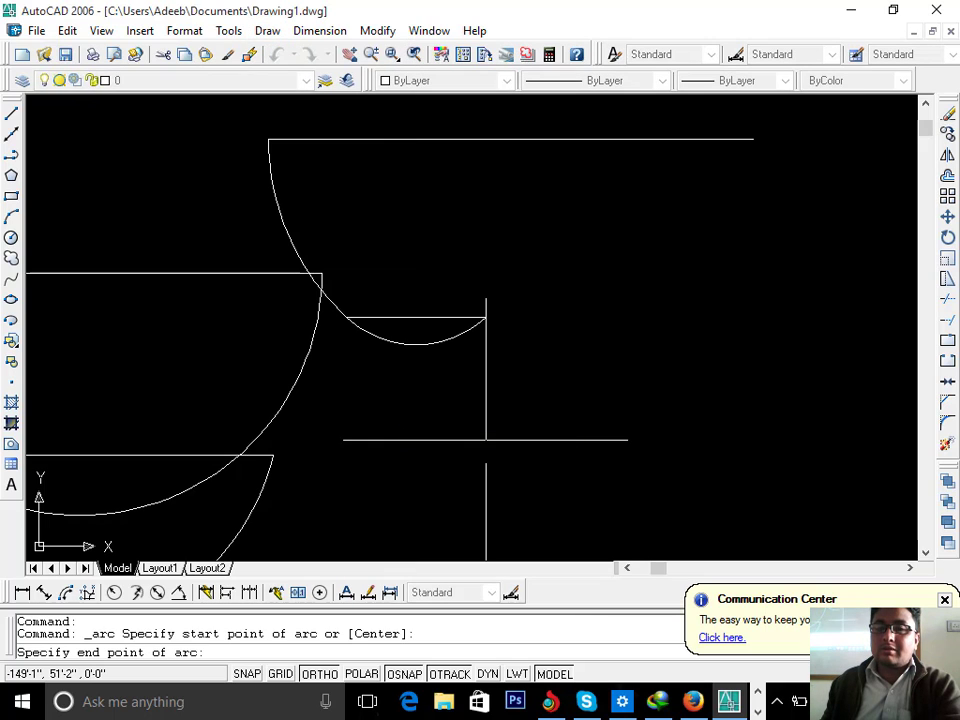
mouse_move(438, 375)
middle_mouse_down()
mouse_move(657, 311)
mouse_move(511, 434)
middle_mouse_up()
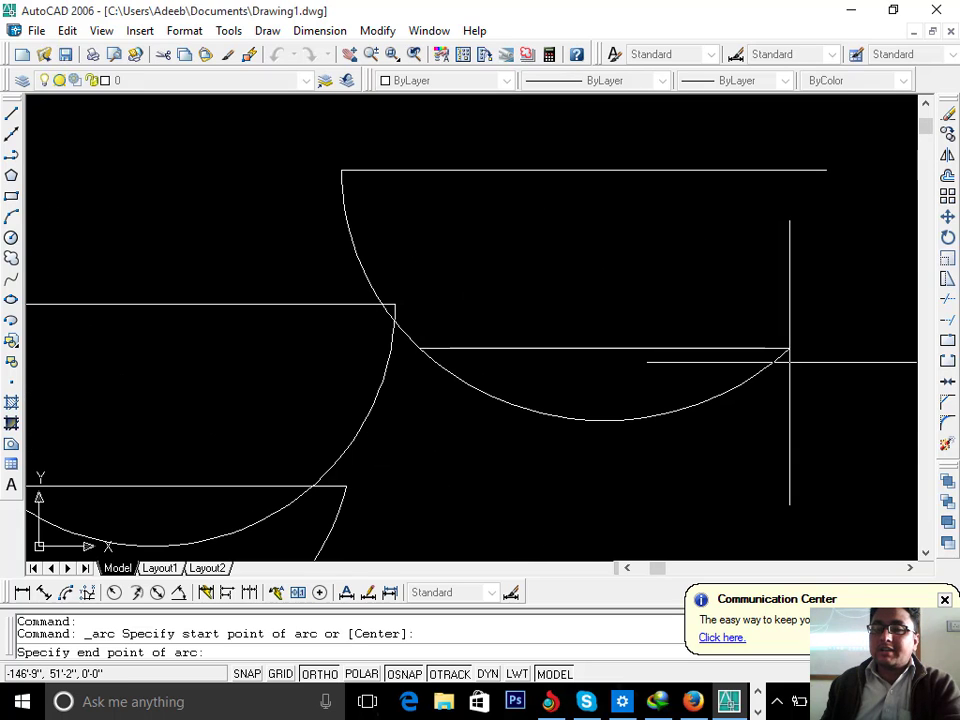
middle_click_drag(846, 296, 718, 324)
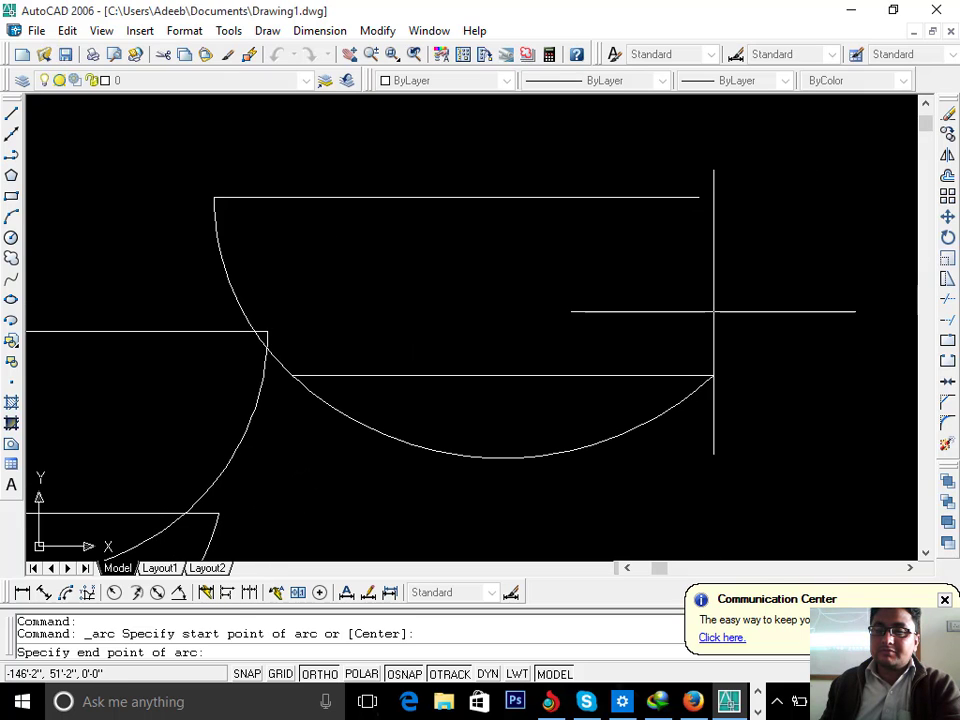
left_click(713, 376)
- Dismiss the Avast threat notification and select the continued arc below the upper 5' line
left_click(267, 31)
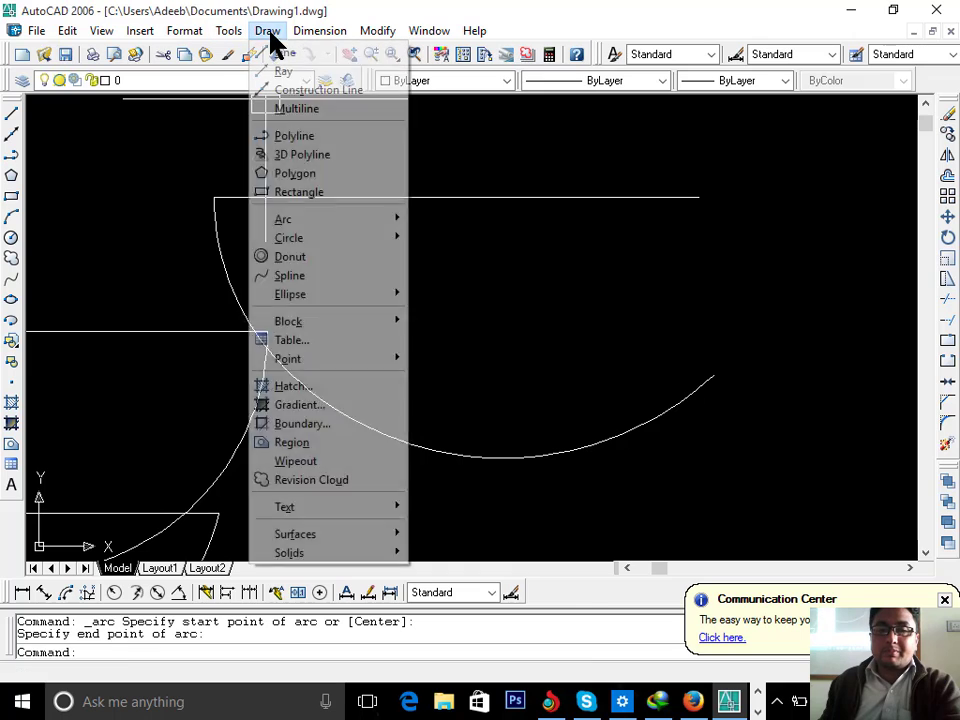
mouse_move(321, 229)
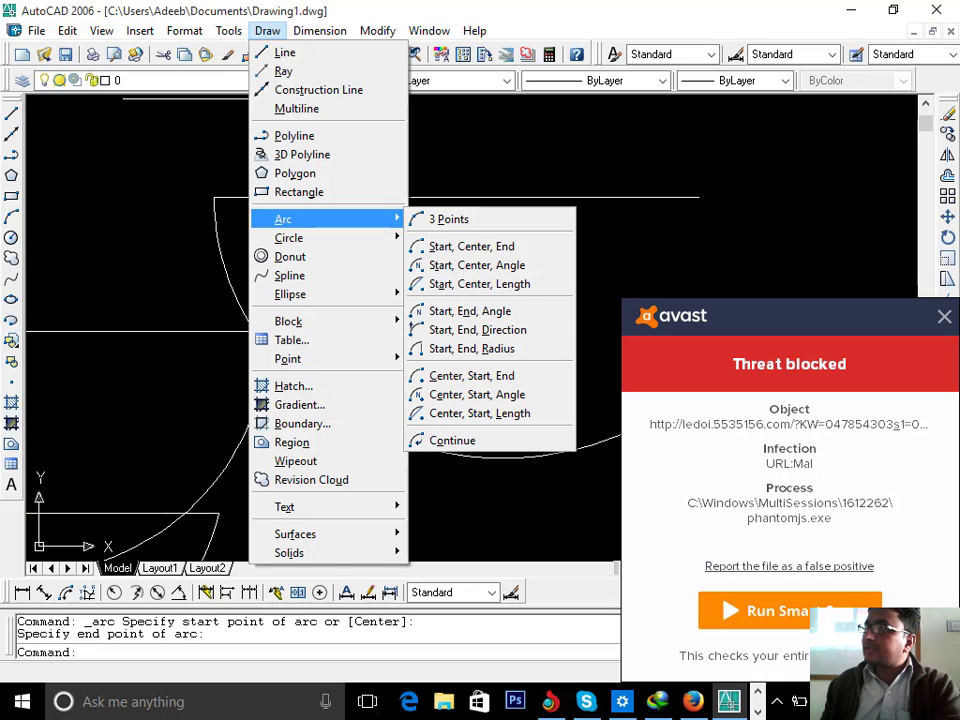
left_click(485, 486)
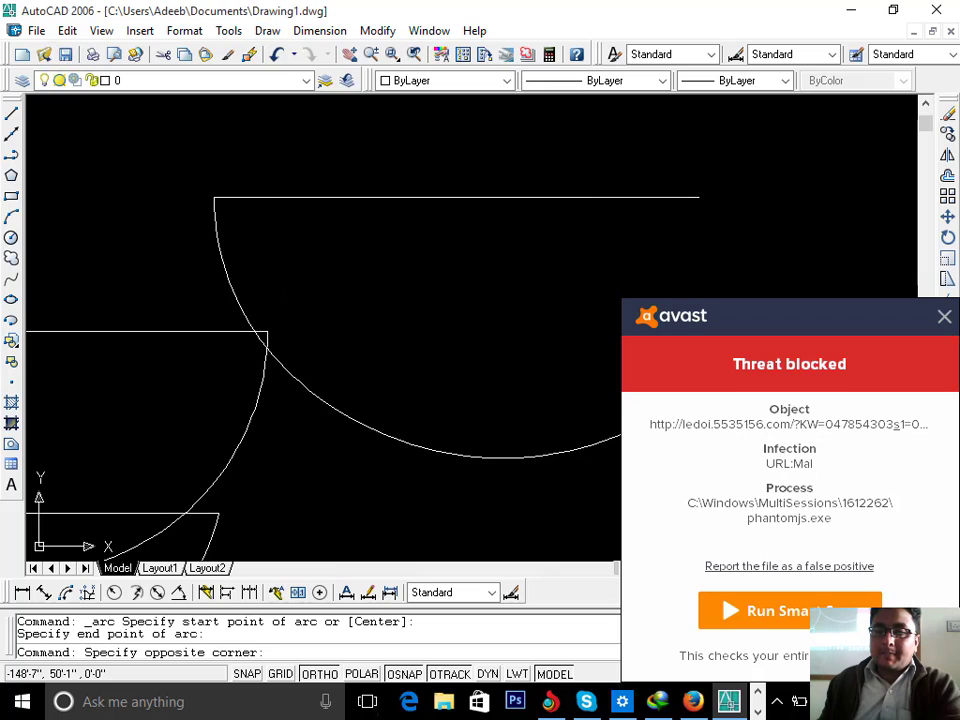
left_click(942, 318)
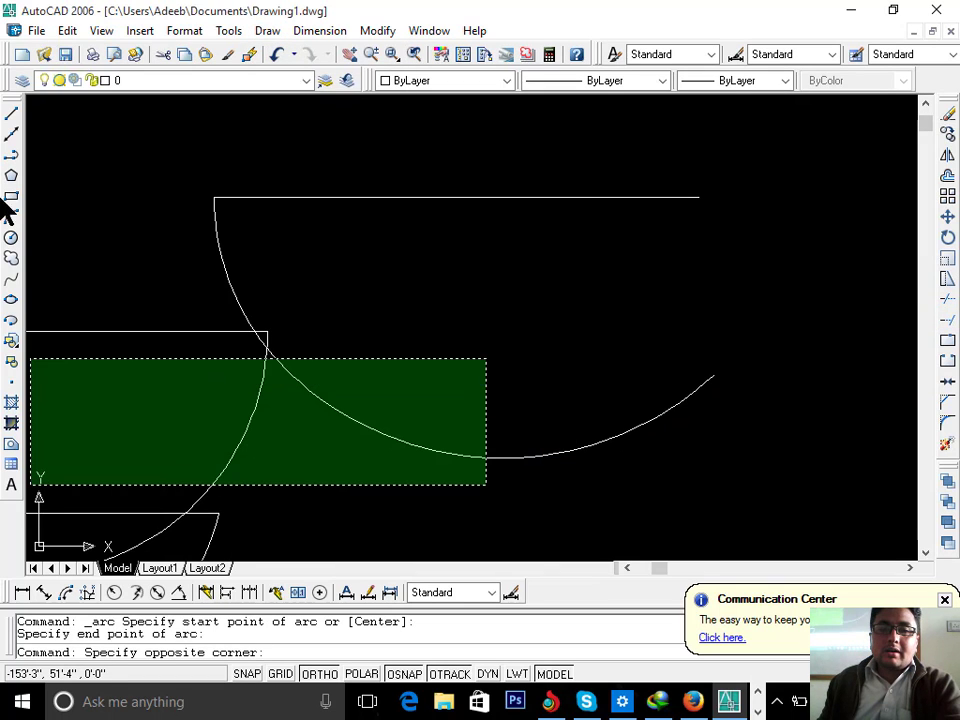
left_click(368, 306)
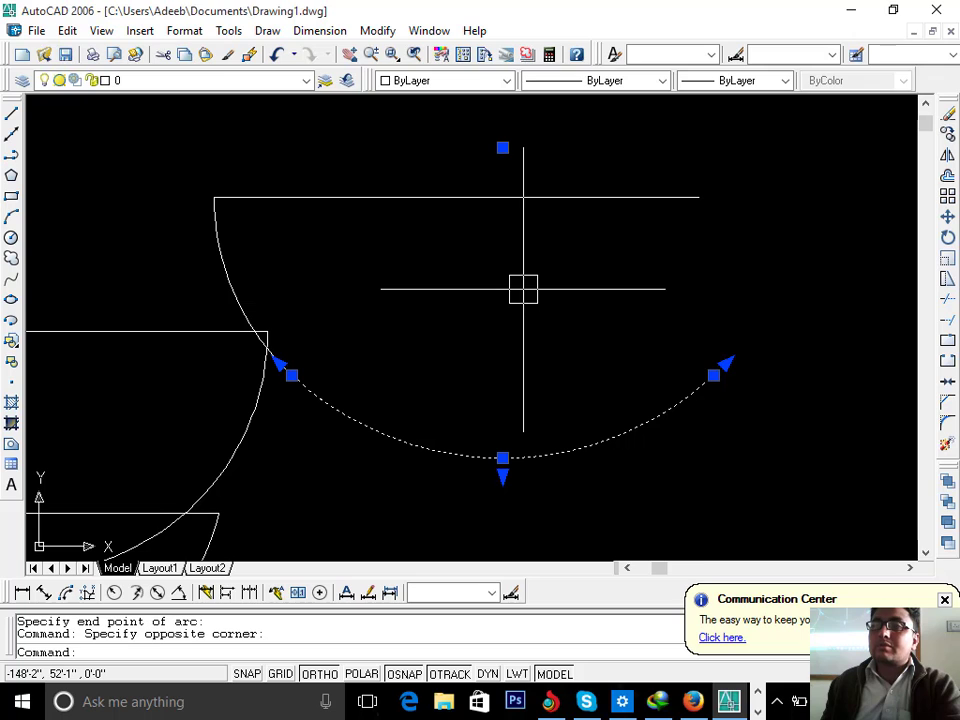
mouse_move(523, 289)
middle_mouse_down()
mouse_move(624, 388)
mouse_move(643, 429)
mouse_move(675, 407)
middle_mouse_up()
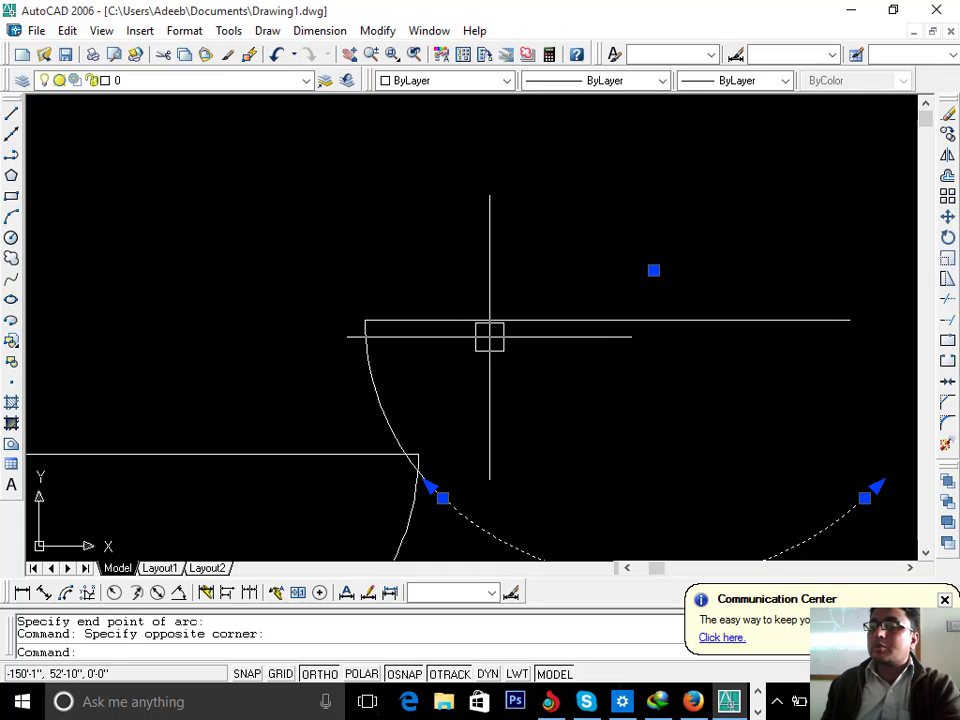
middle_click_drag(328, 358, 337, 352)
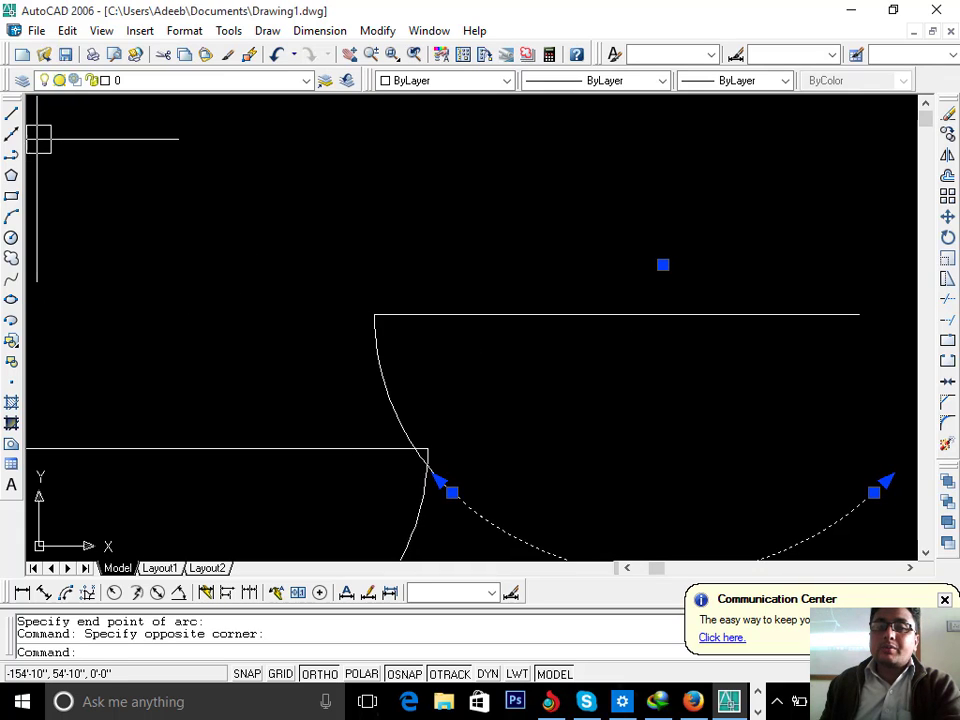